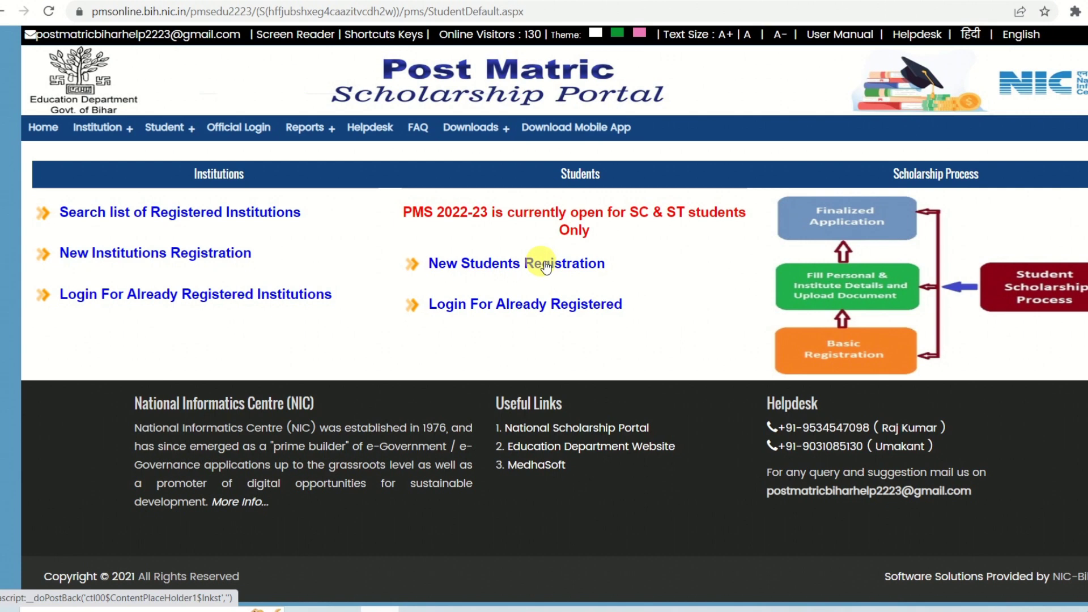
- Check the portal home page notices on the SC & ST registration last date and on BC & EBC students
left_click(545, 265)
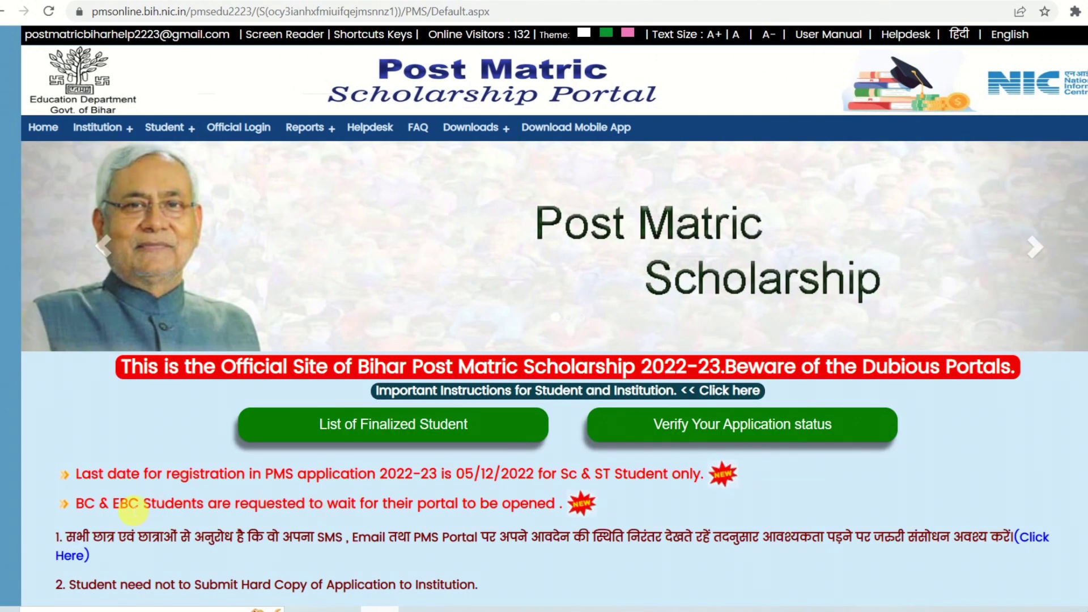
left_click_drag(130, 503, 485, 511)
left_click(484, 513)
left_click_drag(457, 473, 538, 479)
left_click(546, 477)
scroll(546, 477, "down", 3)
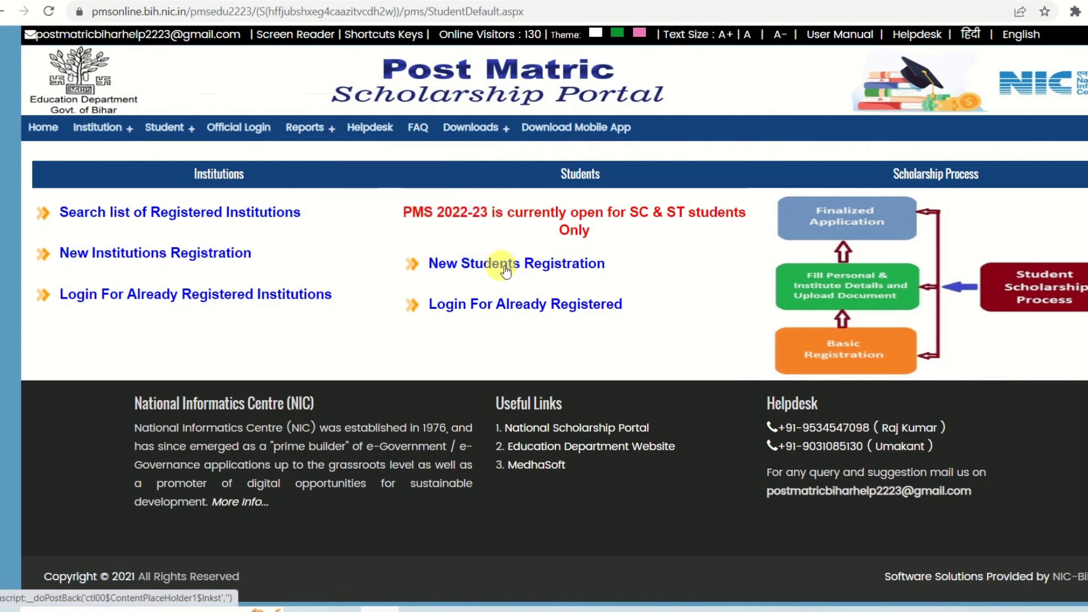
- Open the new student registration and review its application steps and guidelines
left_click(556, 266)
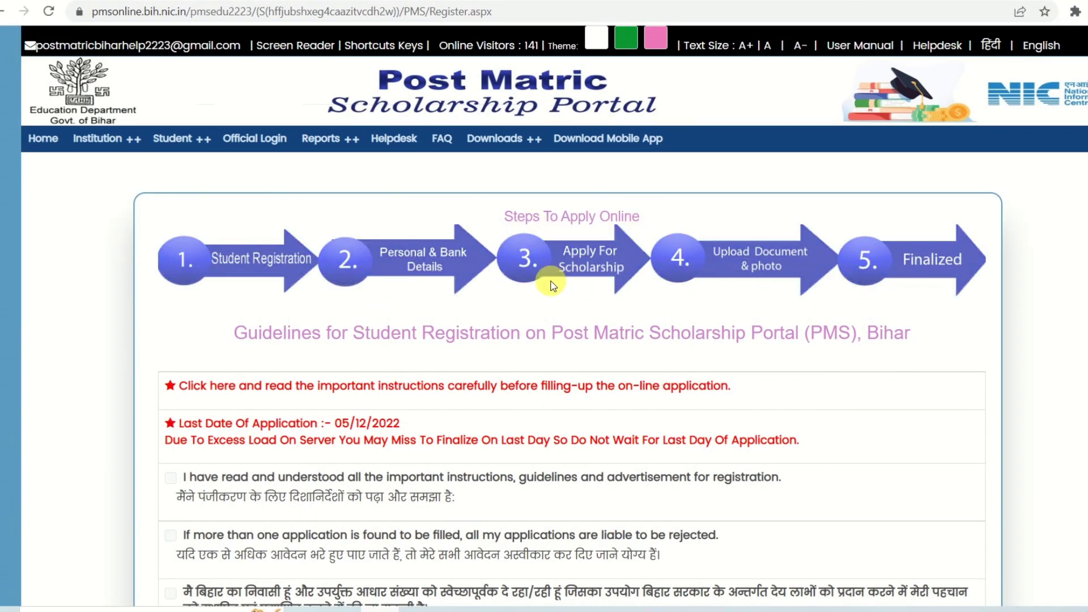
scroll(652, 317, "down", 4)
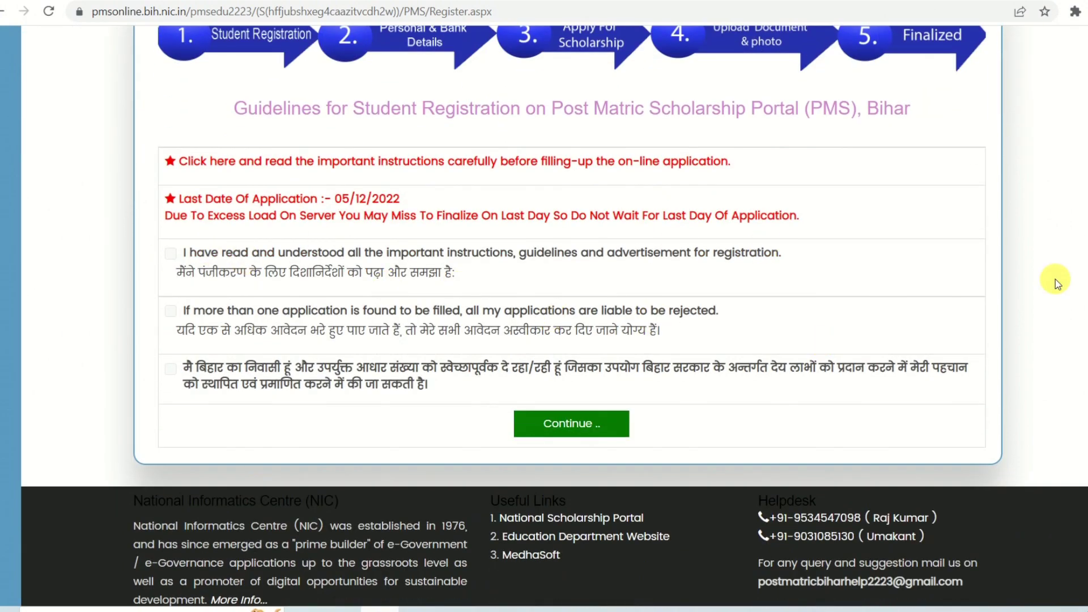
scroll(1056, 278, "up", 3)
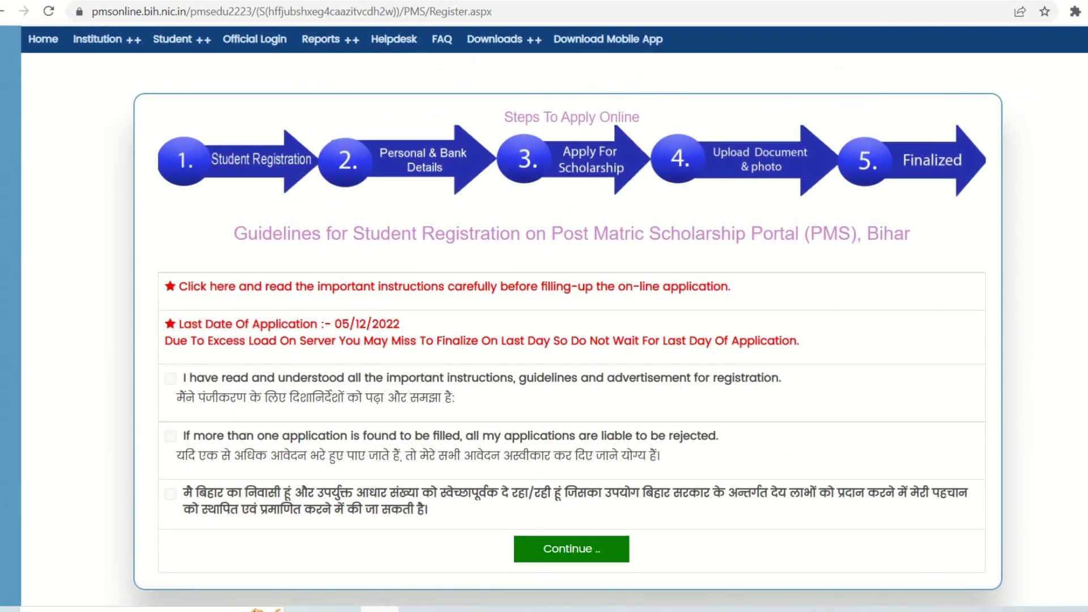
scroll(633, 321, "down", 1)
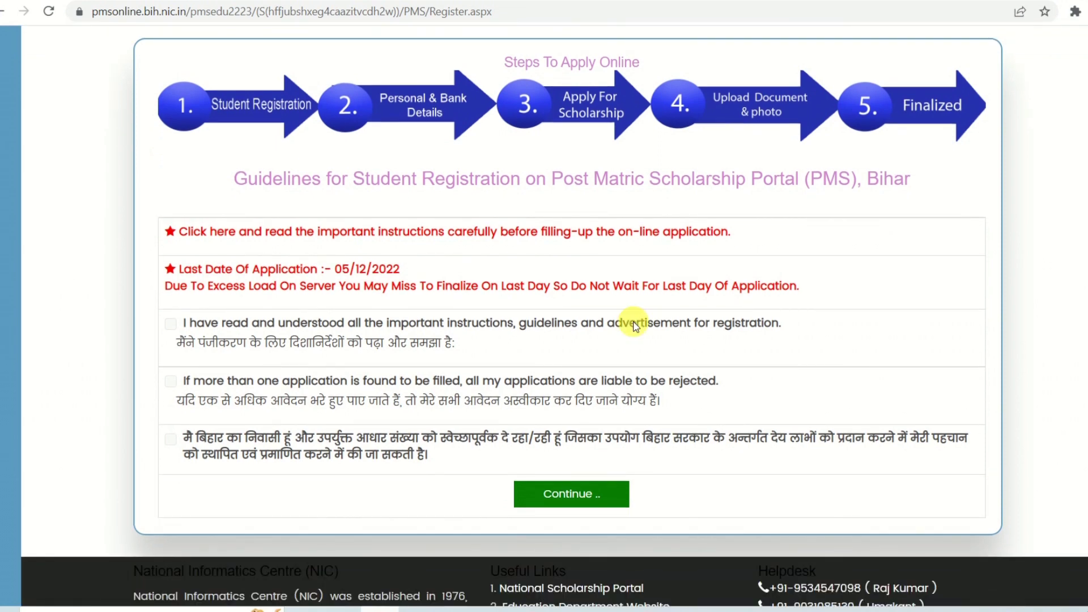
- Accept all three registration declarations and continue to the student registration form
left_click(171, 323)
left_click(172, 382)
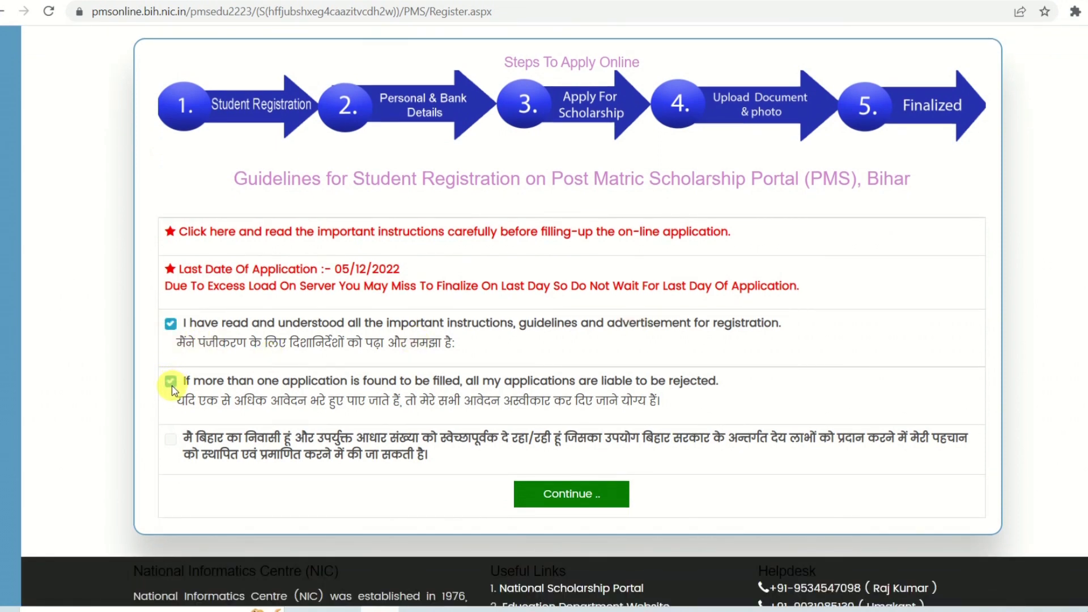
left_click(170, 440)
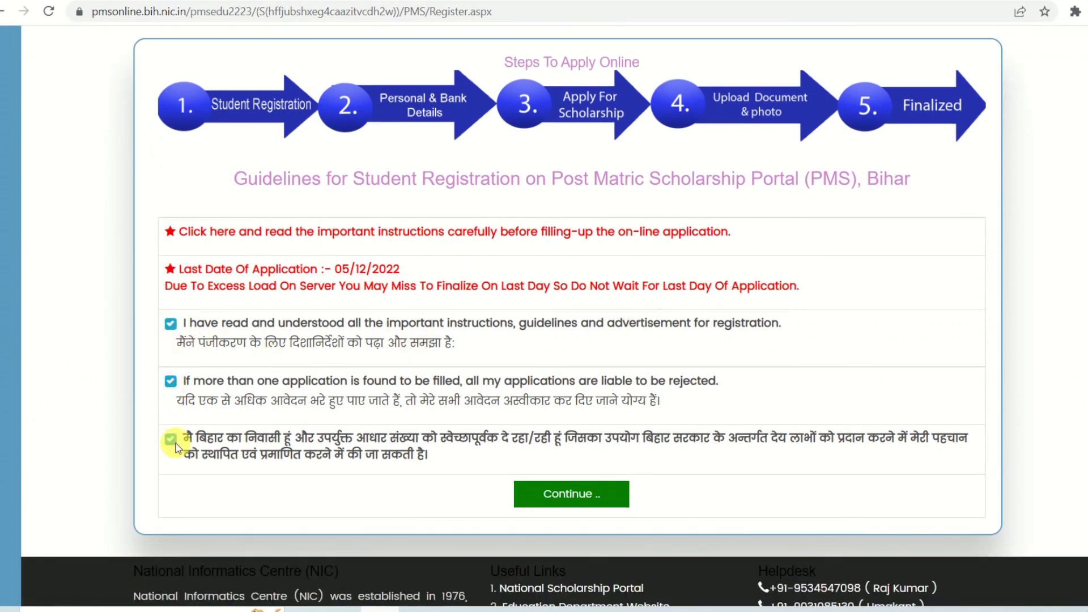
left_click(560, 497)
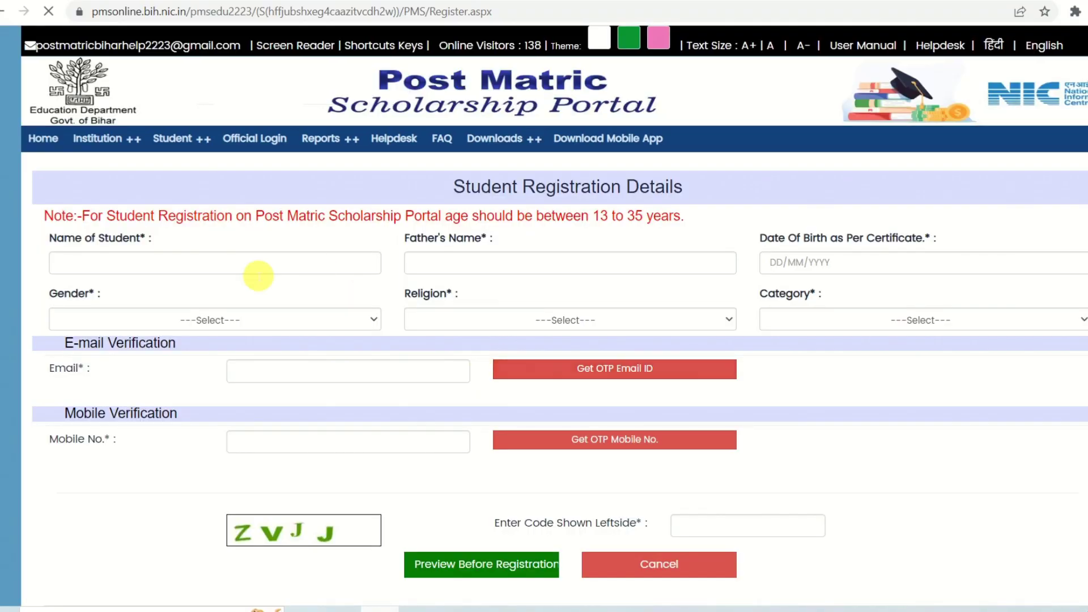
- Set the student's gender to Male, religion to Hindu and category to SC
left_click(185, 264)
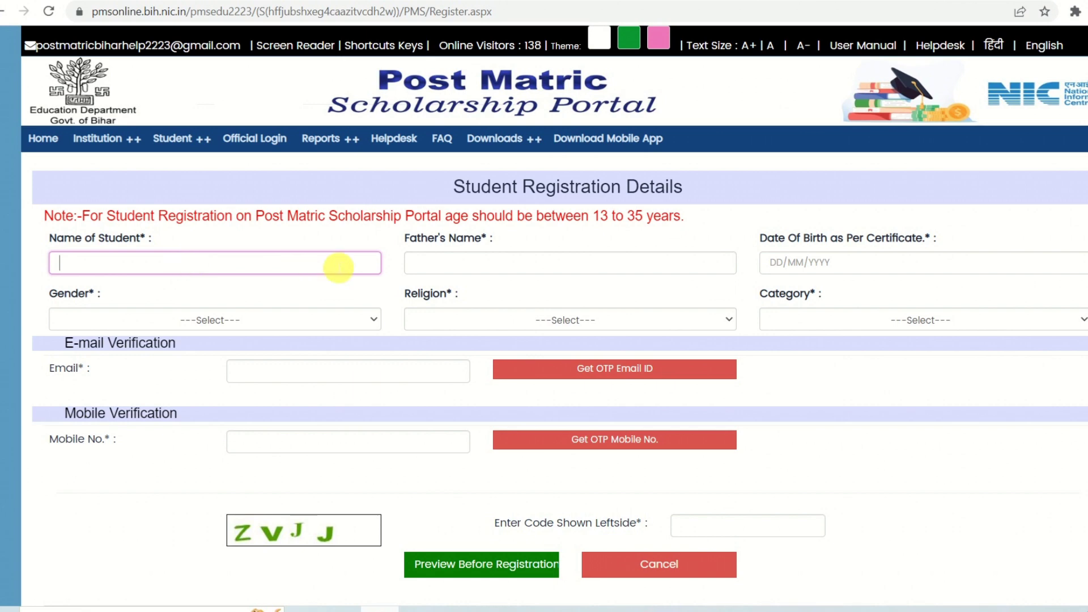
left_click(440, 265)
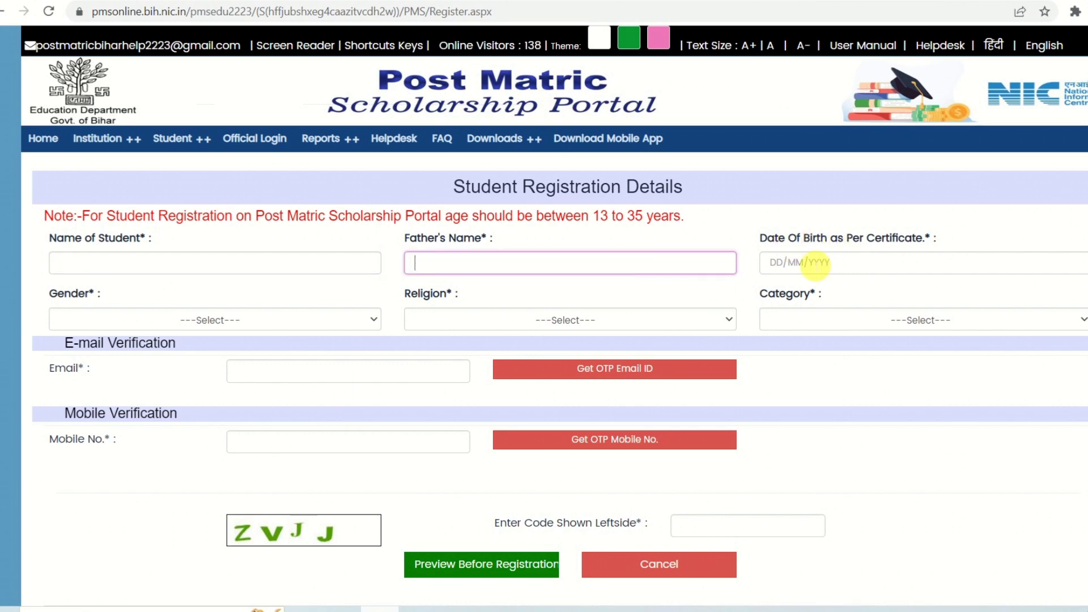
left_click(306, 321)
left_click(239, 369)
left_click(514, 317)
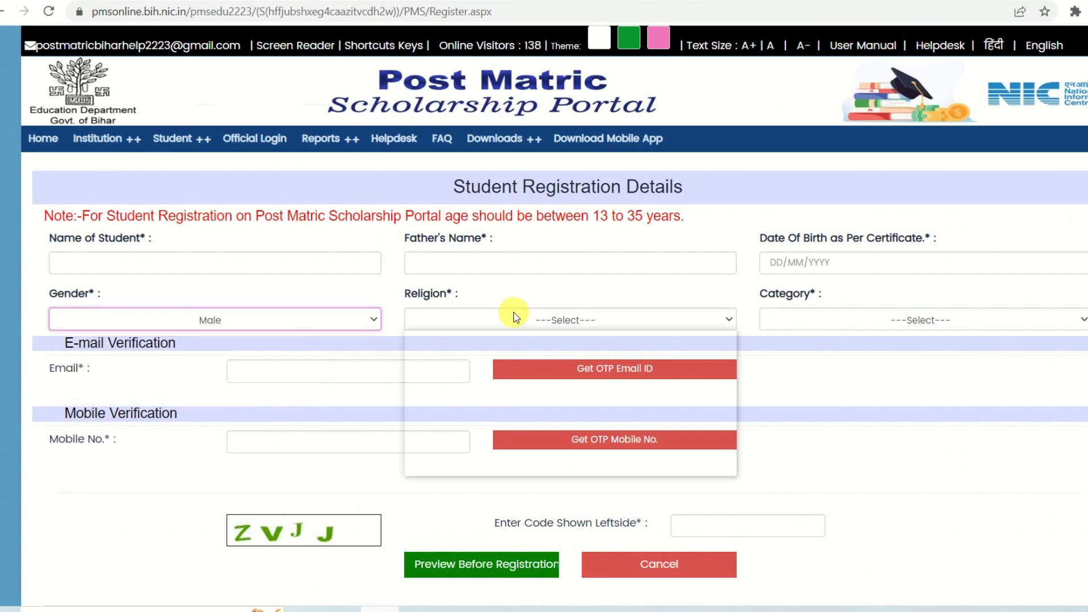
left_click(543, 386)
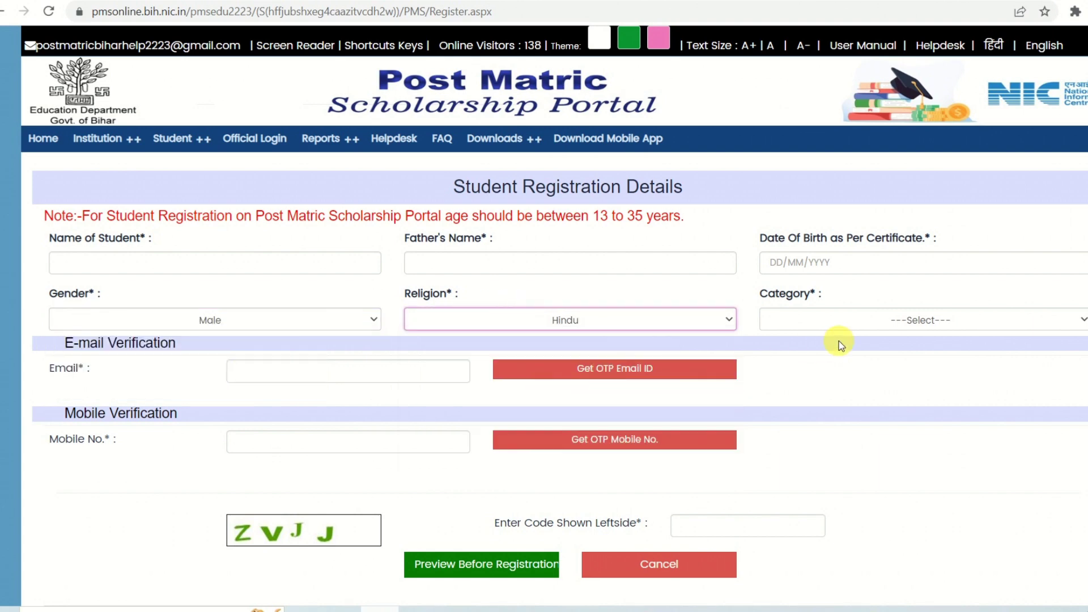
left_click(866, 316)
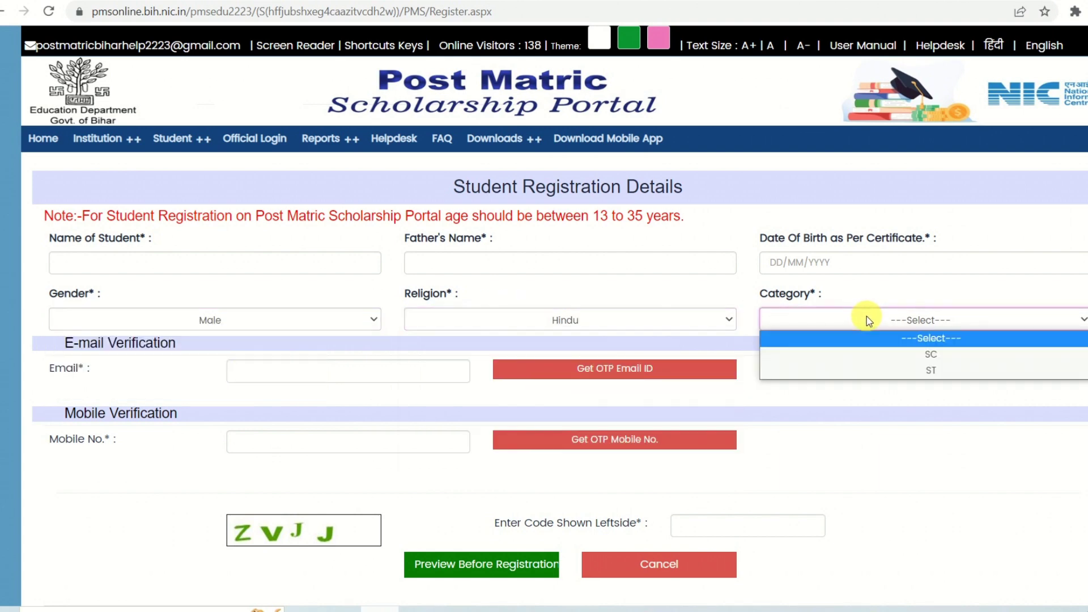
left_click(889, 354)
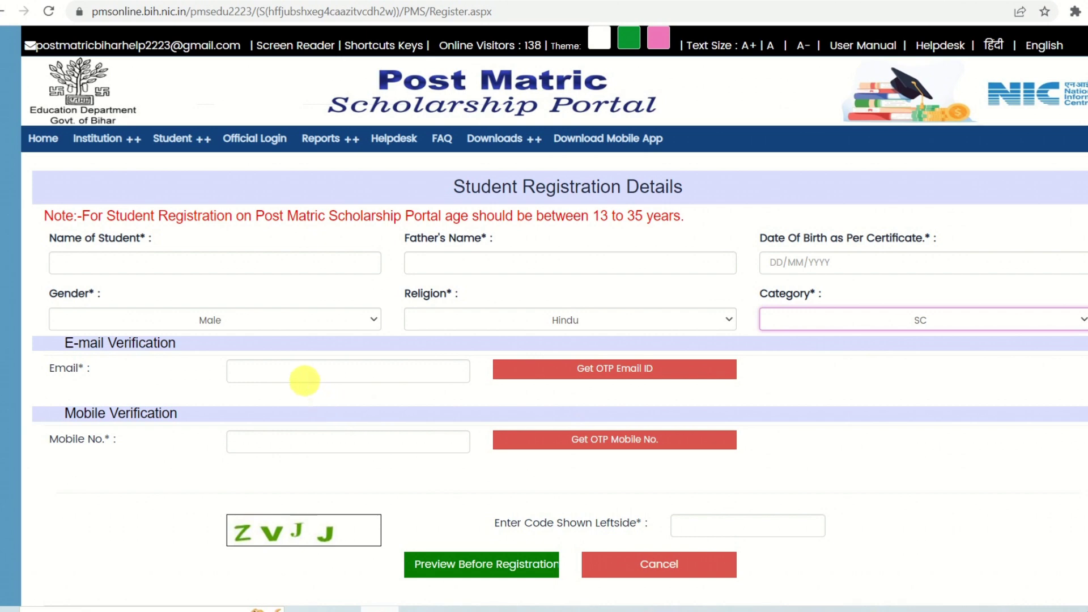
- Go to the email field and the mobile number field in the verification sections
left_click(298, 377)
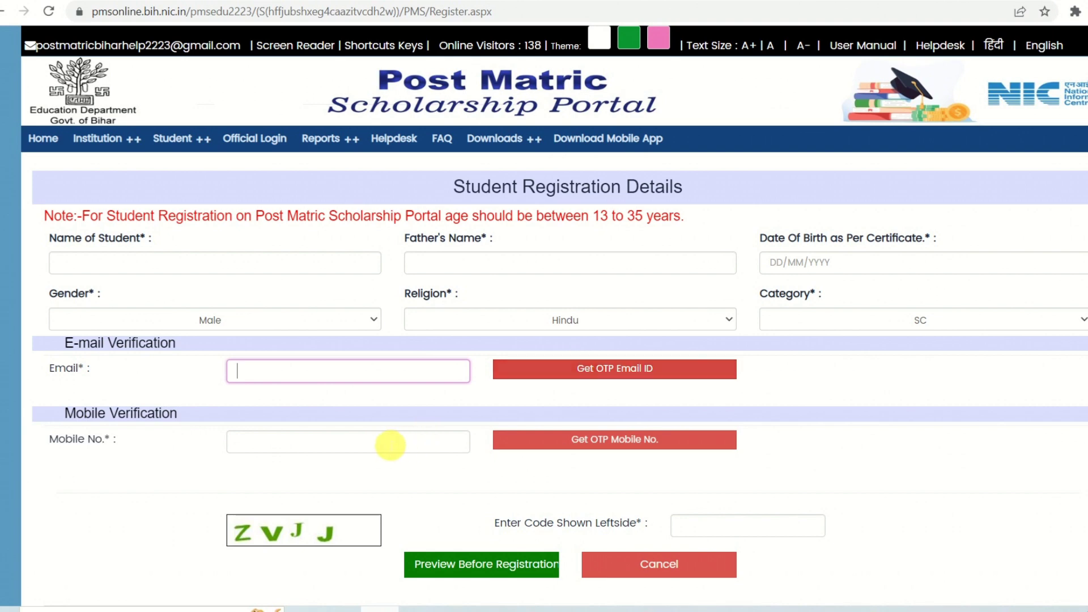
left_click(355, 445)
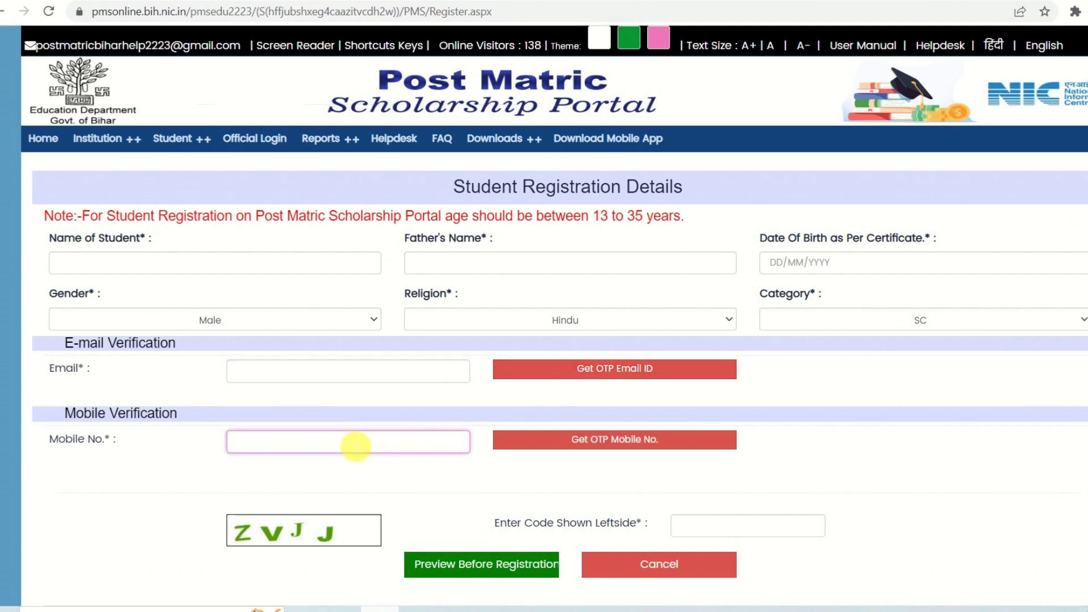
key("ctrl+plus")
- Fill in the year of birth as per Aadhaar in the Aadhaar verification section and go to the name field
scroll(401, 449, "down", 10)
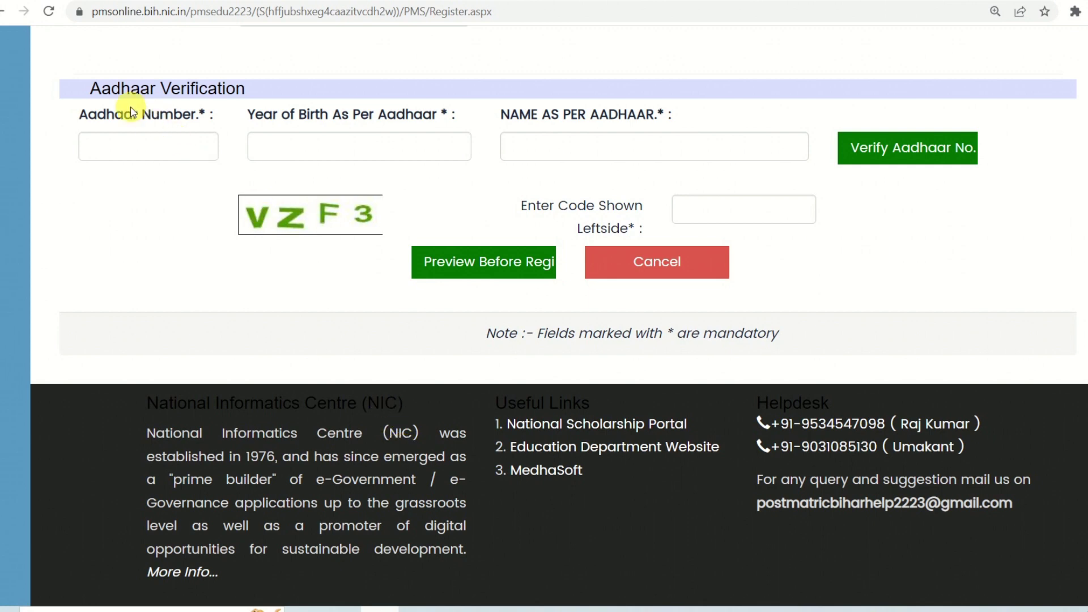
left_click(139, 157)
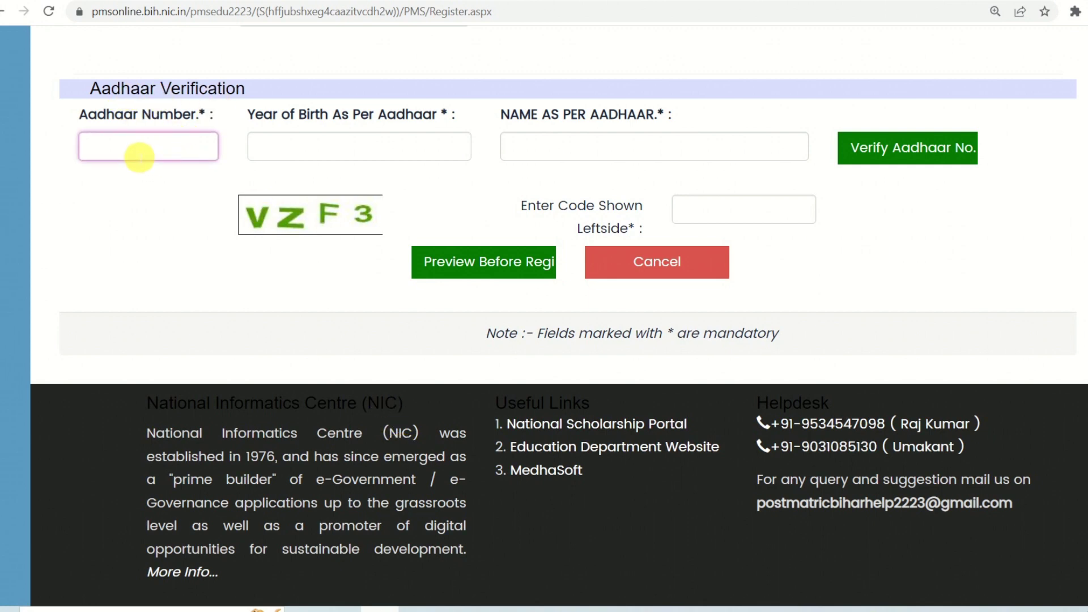
left_click(287, 158)
type("20")
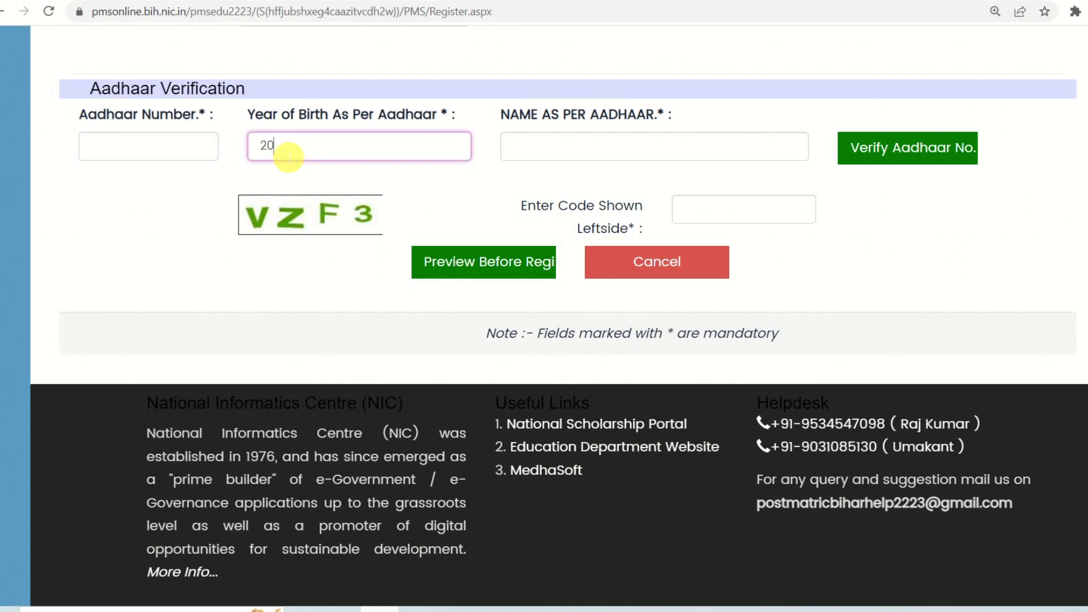
type("00")
key("BackSpace")
key("BackSpace")
key("BackSpace")
type("1998")
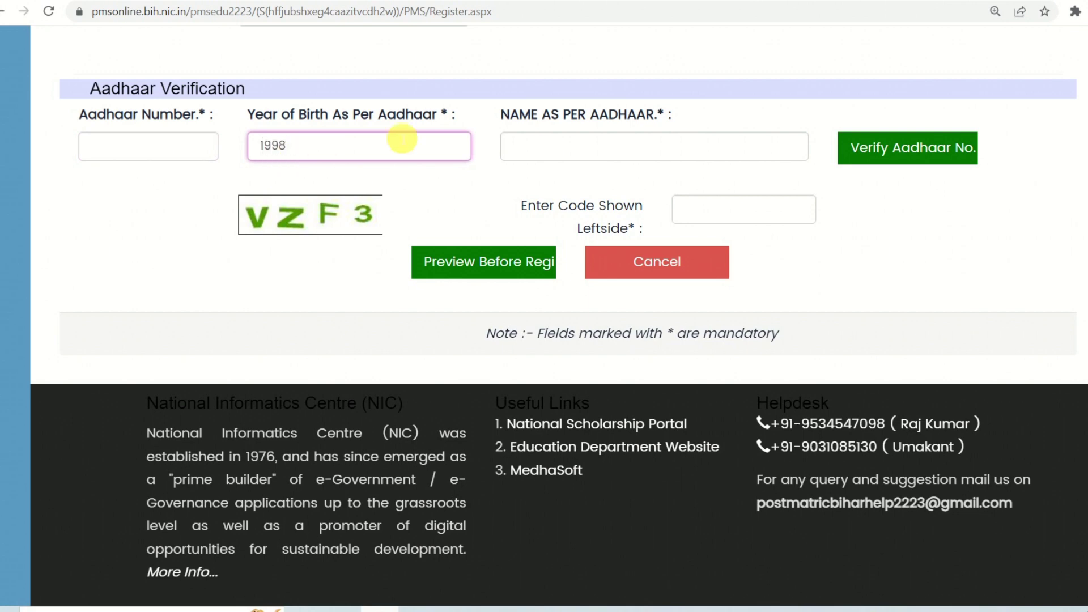
left_click(571, 146)
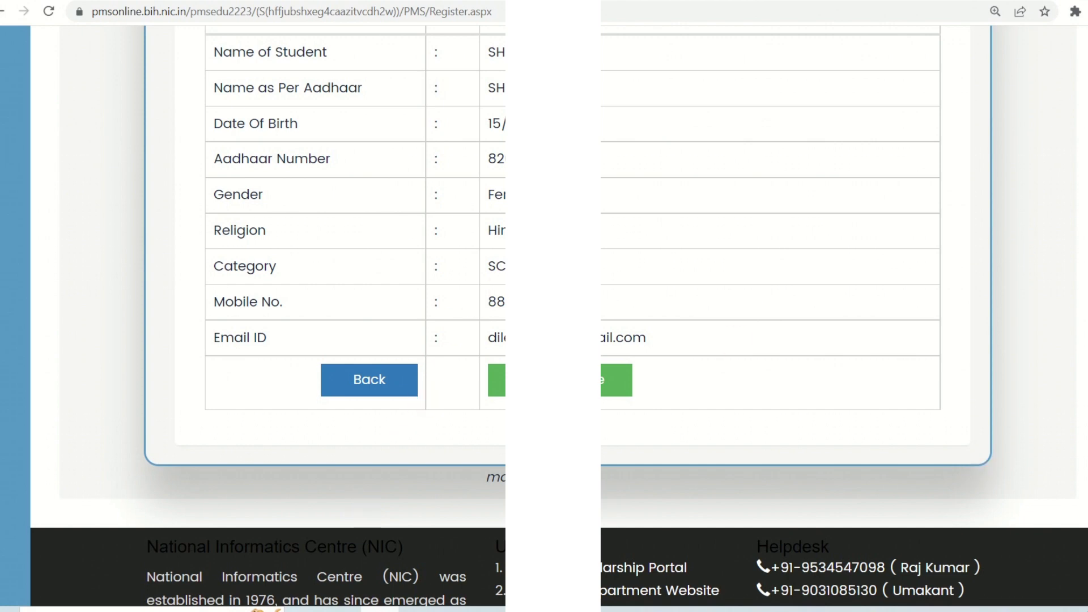
- Submit the previewed registration details and continue to the student login
scroll(721, 267, "up", 1)
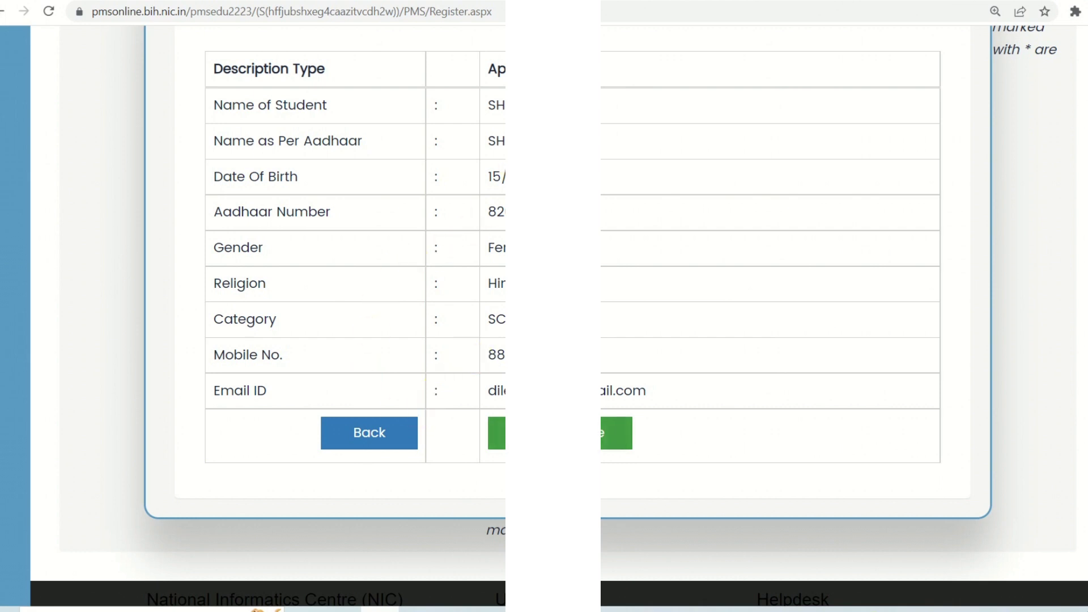
left_click(617, 433)
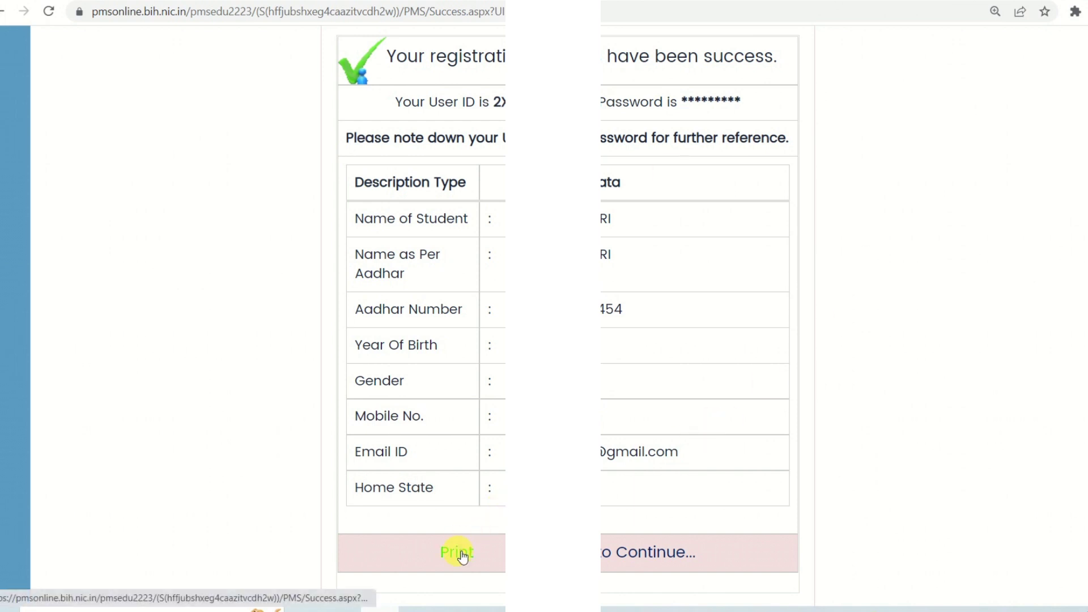
left_click(625, 555)
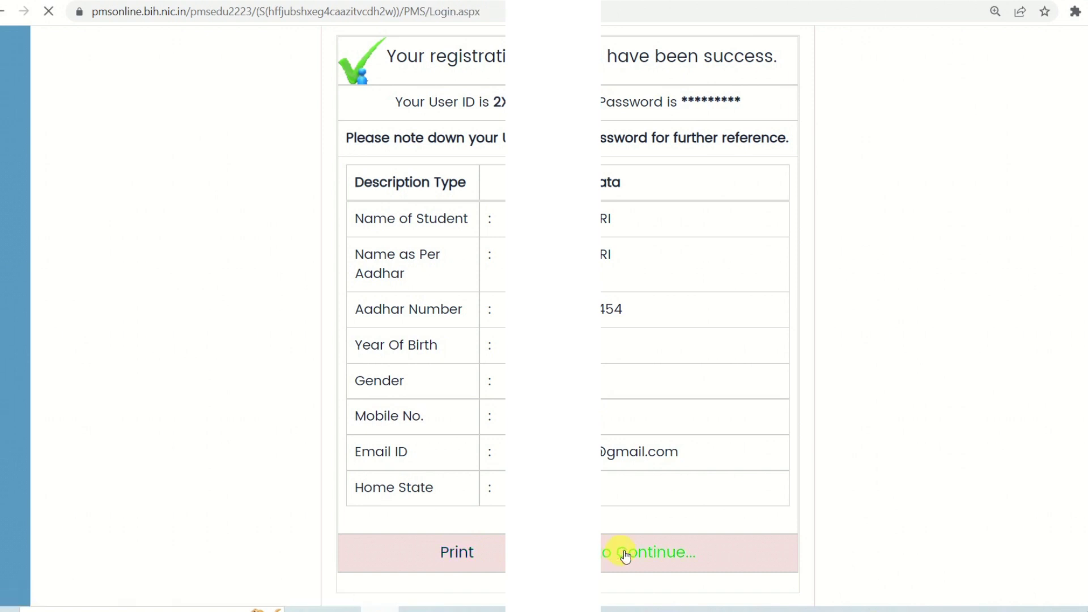
left_click(473, 305)
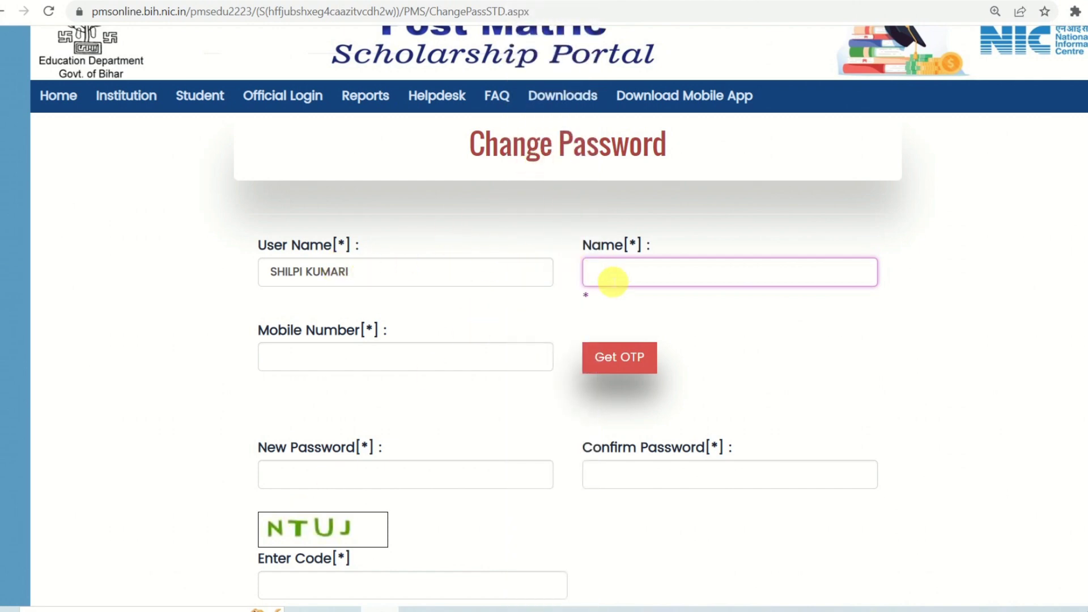
- Go through the mobile number, new password, confirm password and code fields and submit the password change
left_click(312, 359)
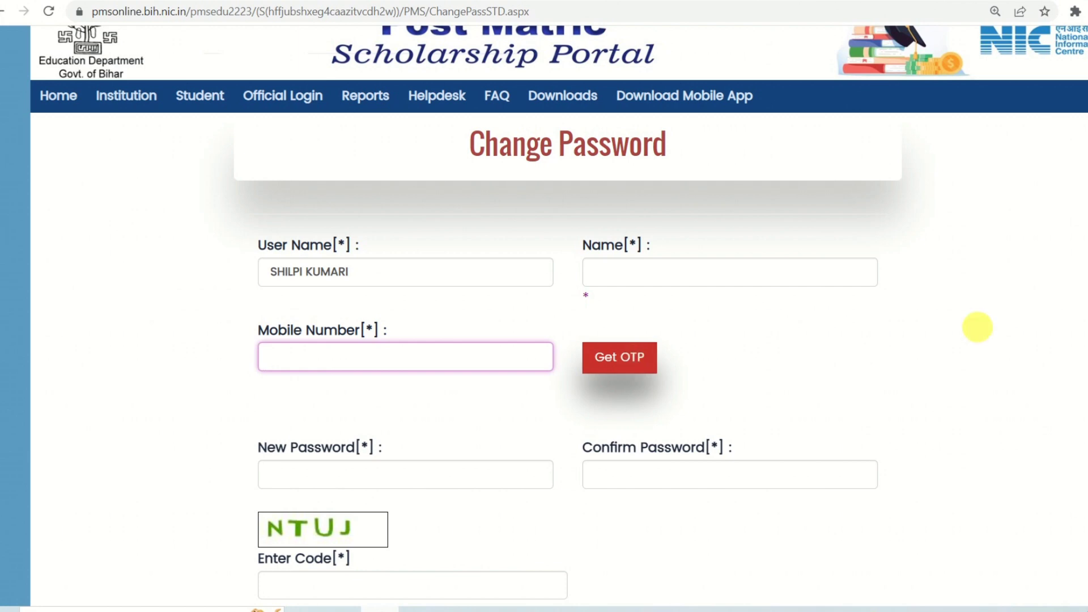
scroll(978, 329, "down", 2)
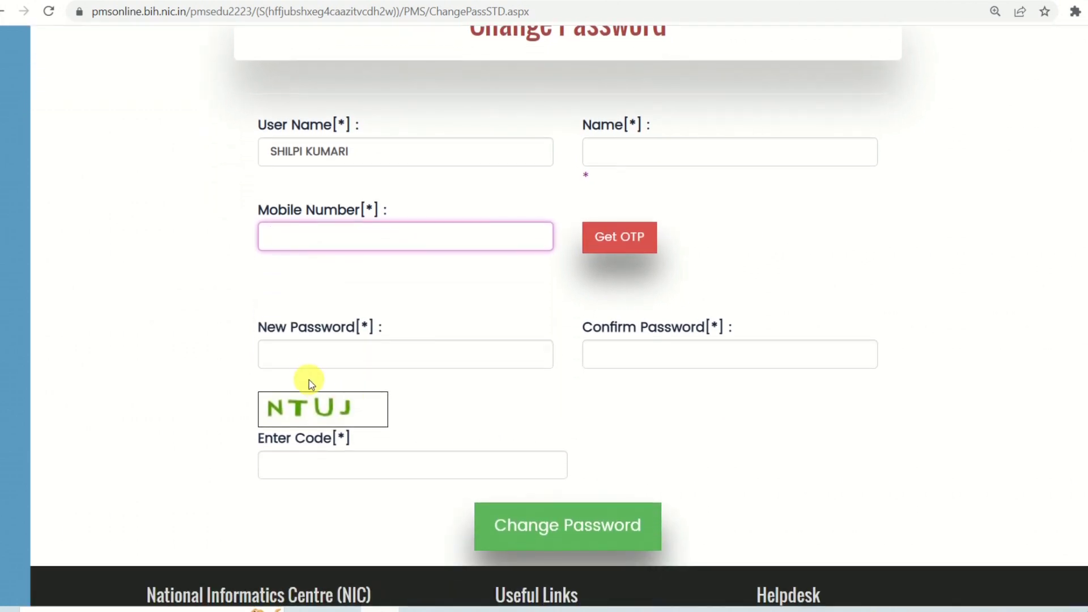
left_click(300, 363)
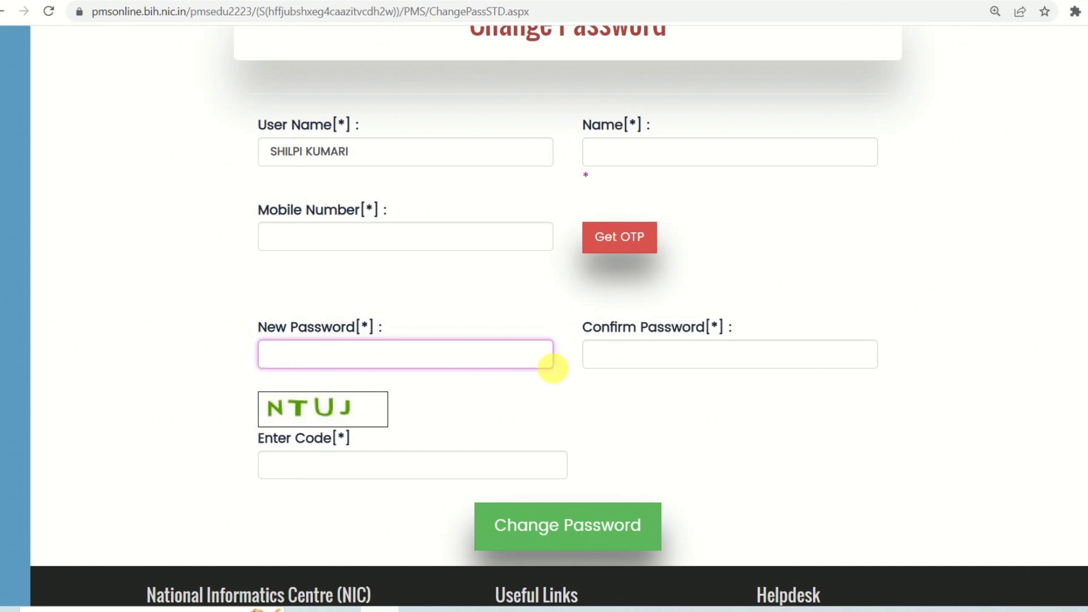
left_click(607, 364)
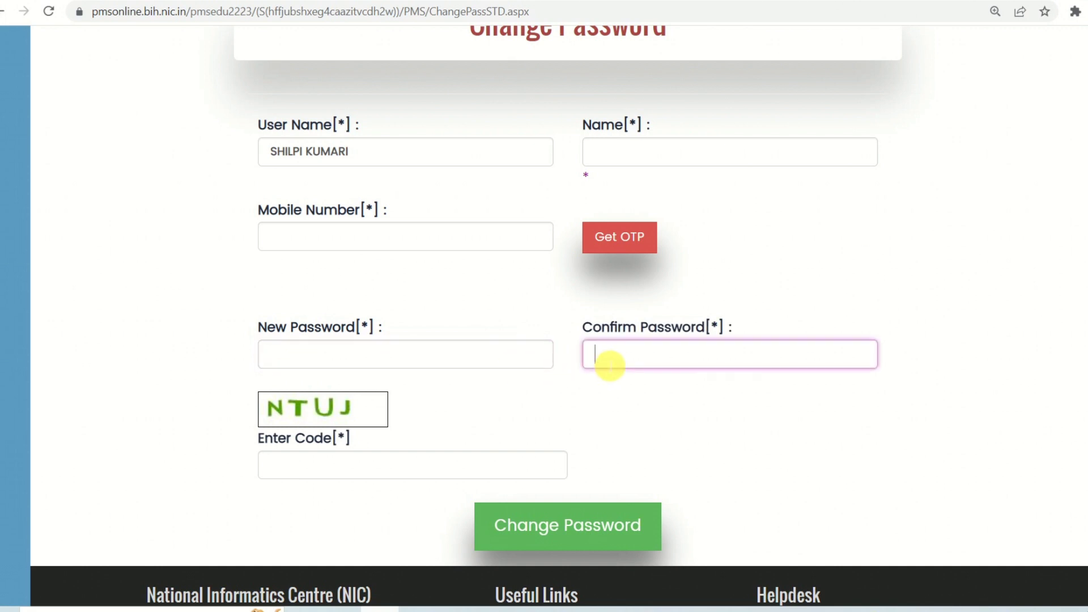
left_click(308, 476)
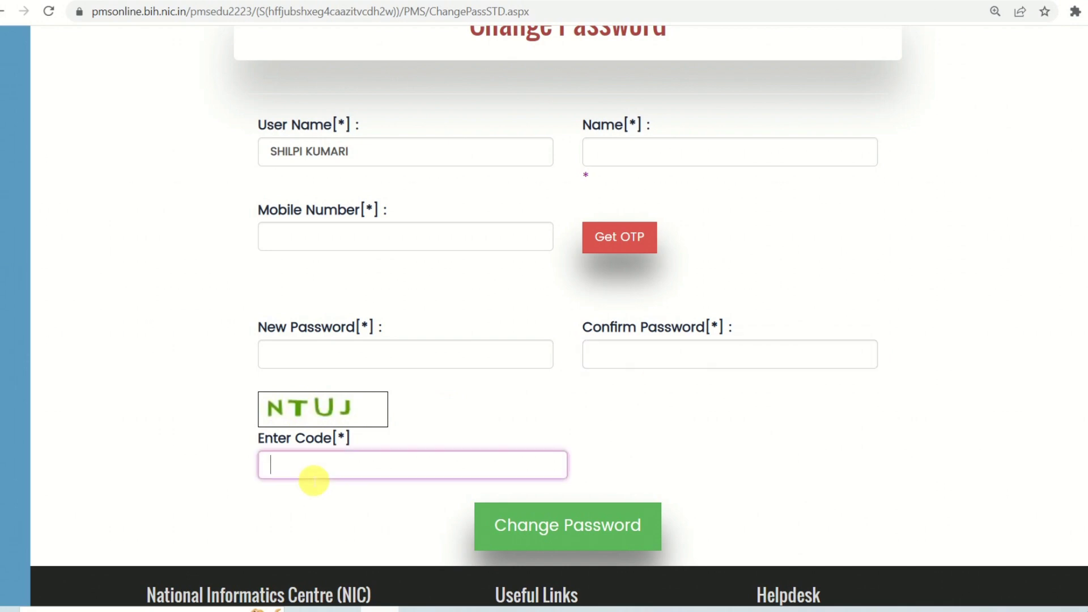
left_click(554, 543)
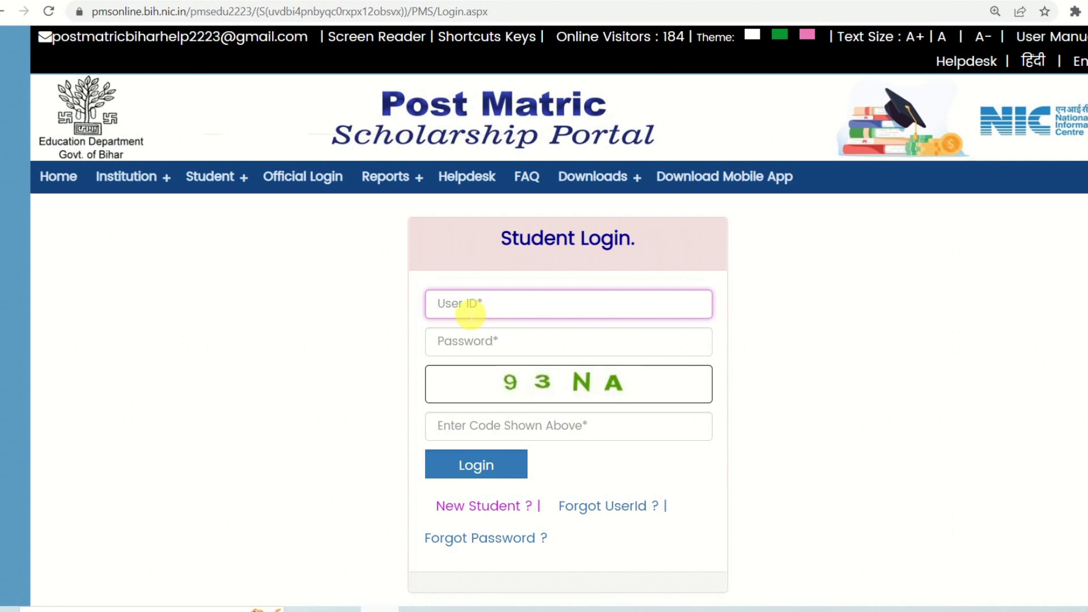
- Go through the password and code fields of the student login and log in
left_click(456, 351)
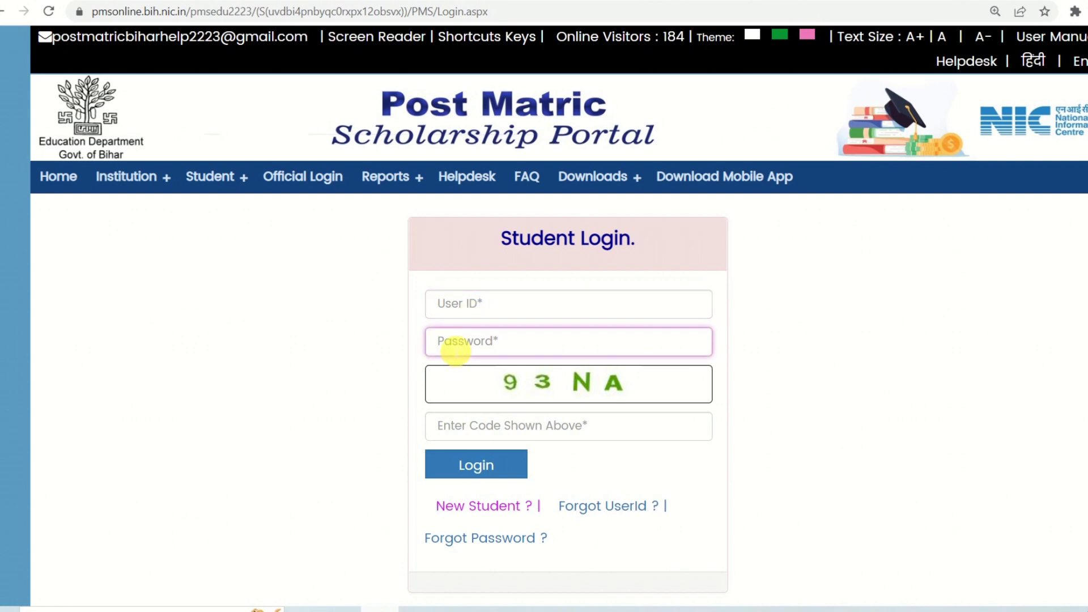
left_click(491, 422)
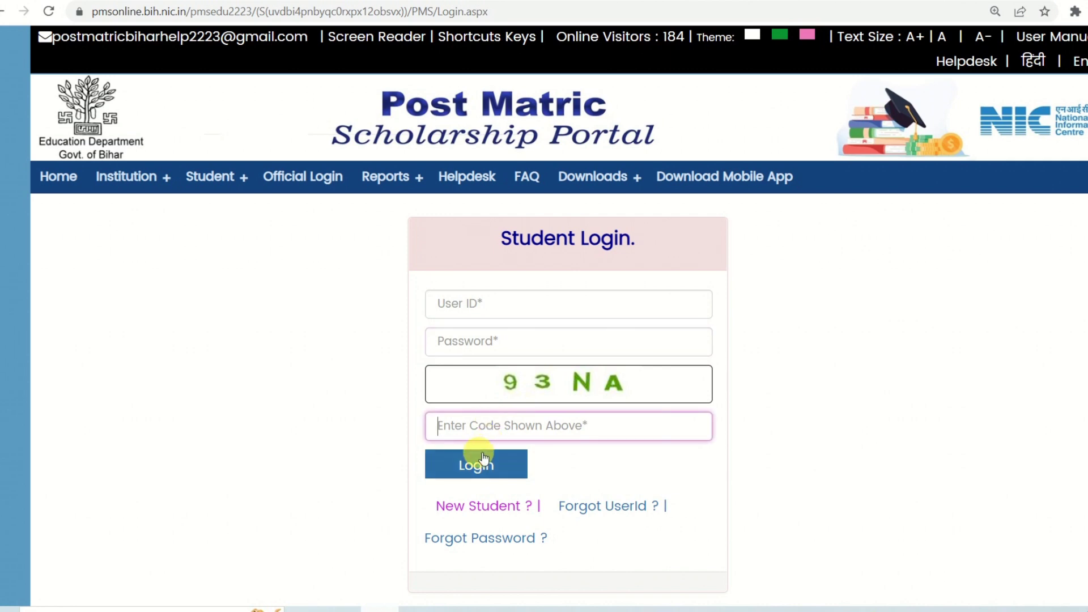
left_click(483, 458)
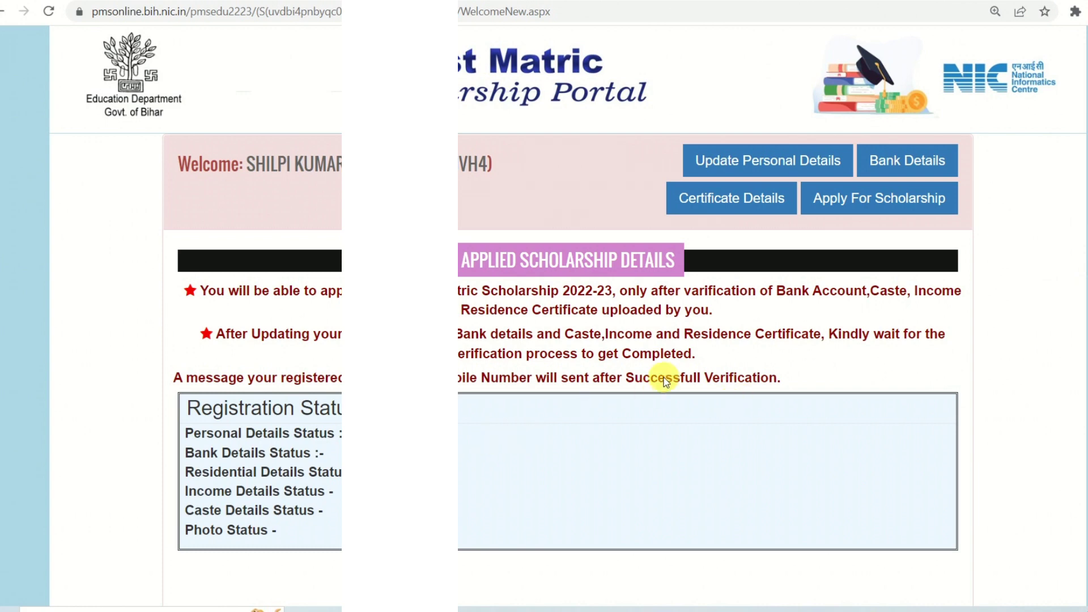
- Review the registration status on the home page, open the personal details form and go to the mother's name field
scroll(664, 379, "down", 5)
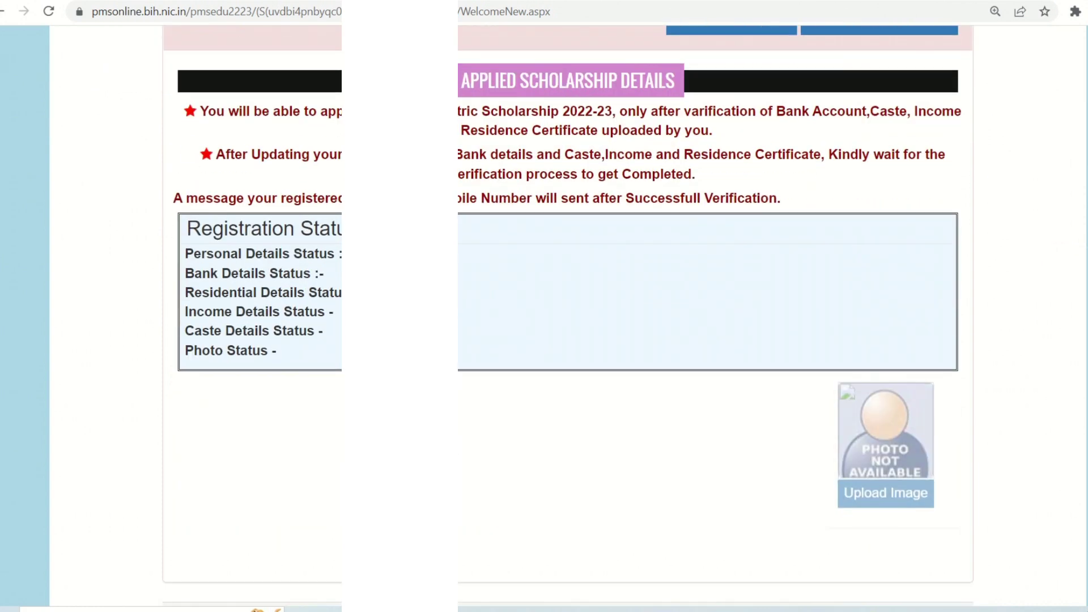
scroll(838, 214, "up", 5)
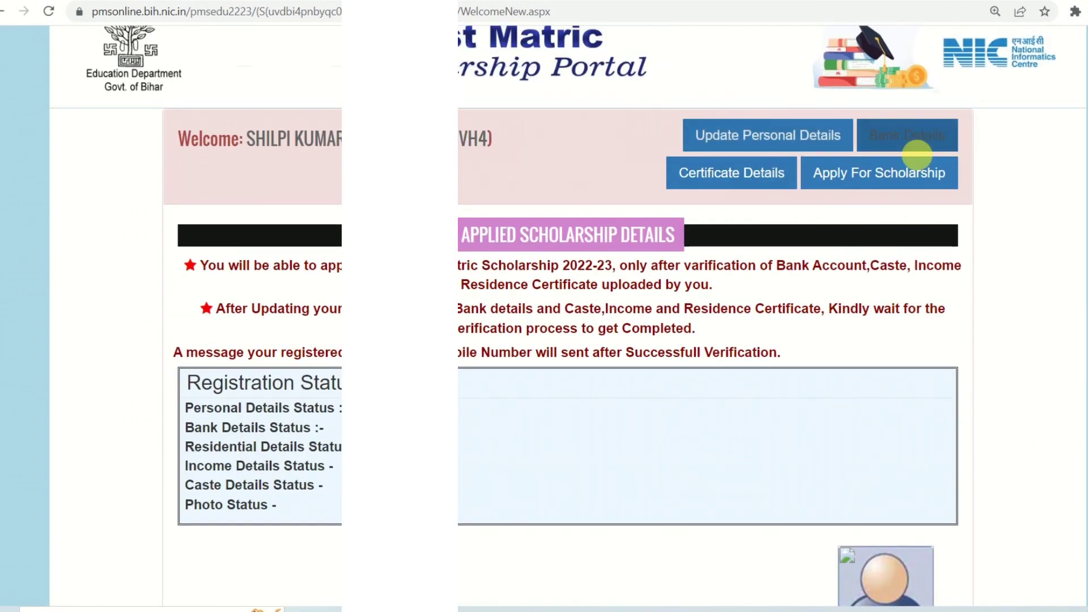
left_click(808, 140)
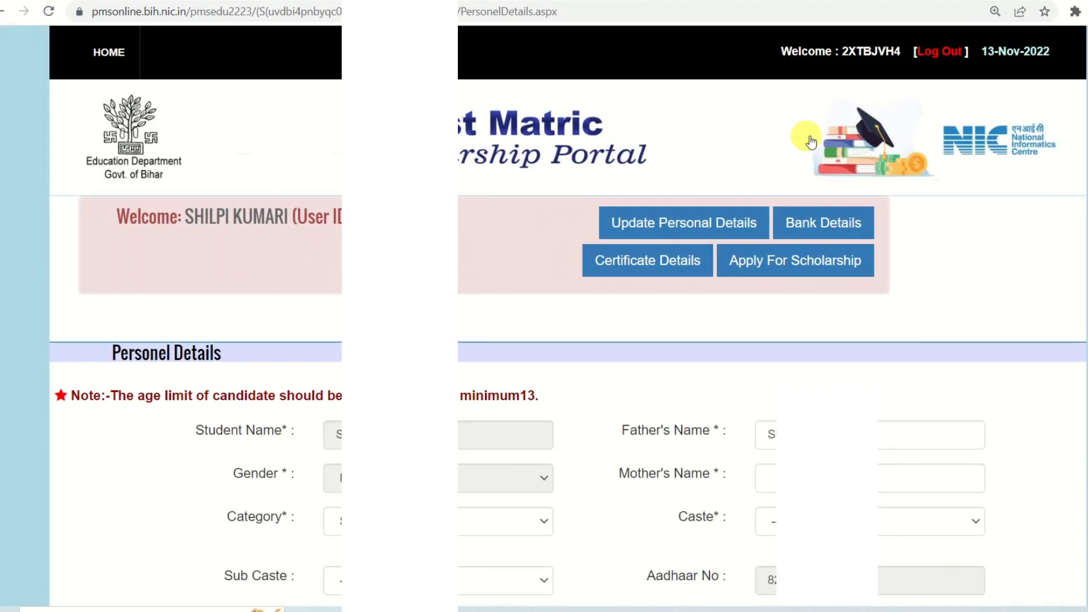
left_click(768, 477)
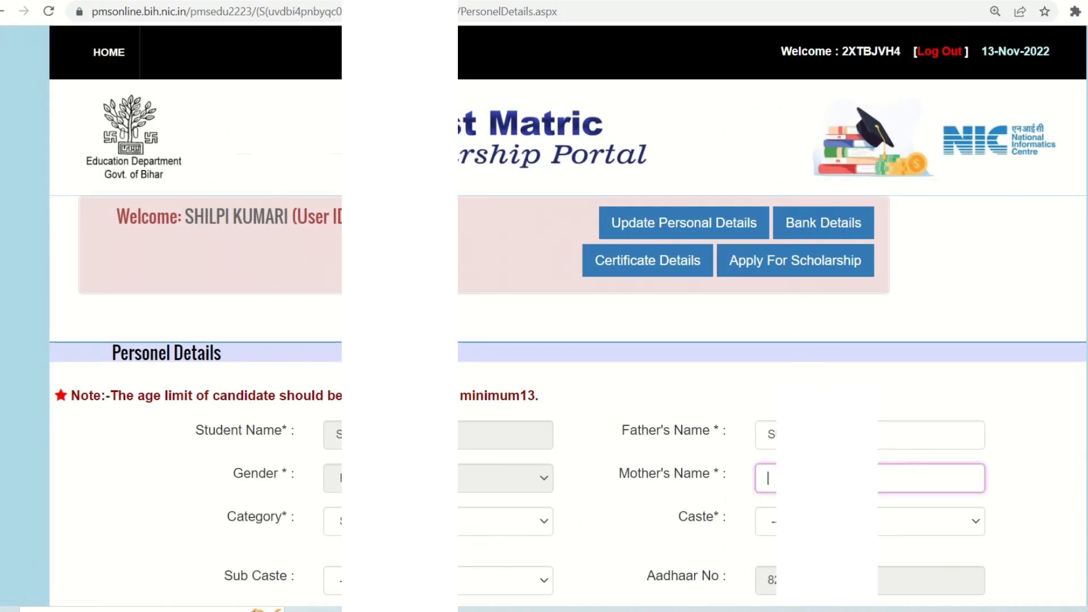
- Look through the caste and sub caste choices and select the student's caste in the personal details
left_click(771, 521)
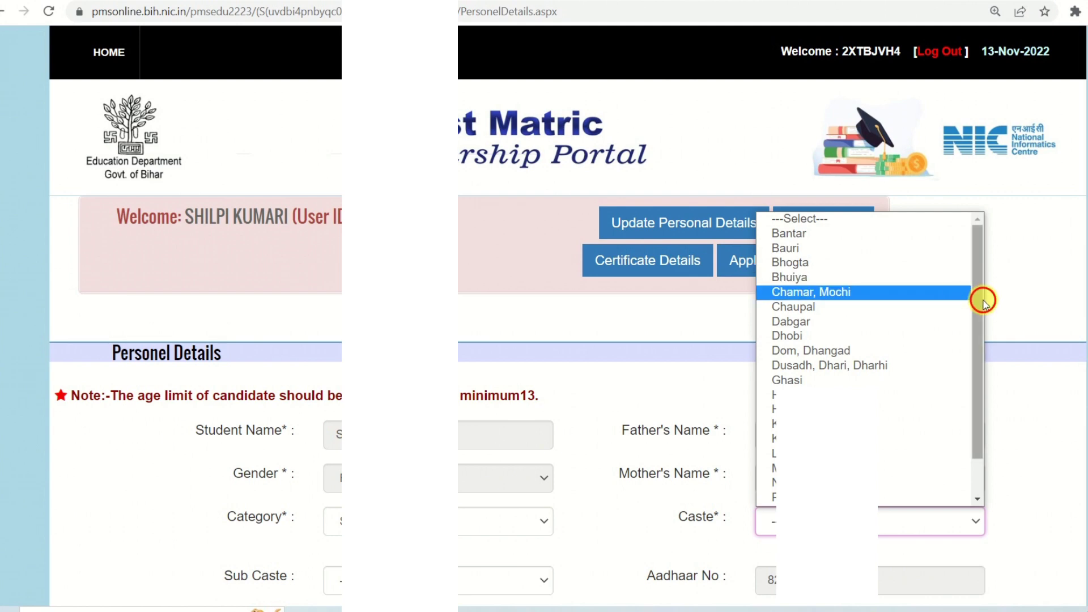
left_click_drag(981, 301, 967, 400)
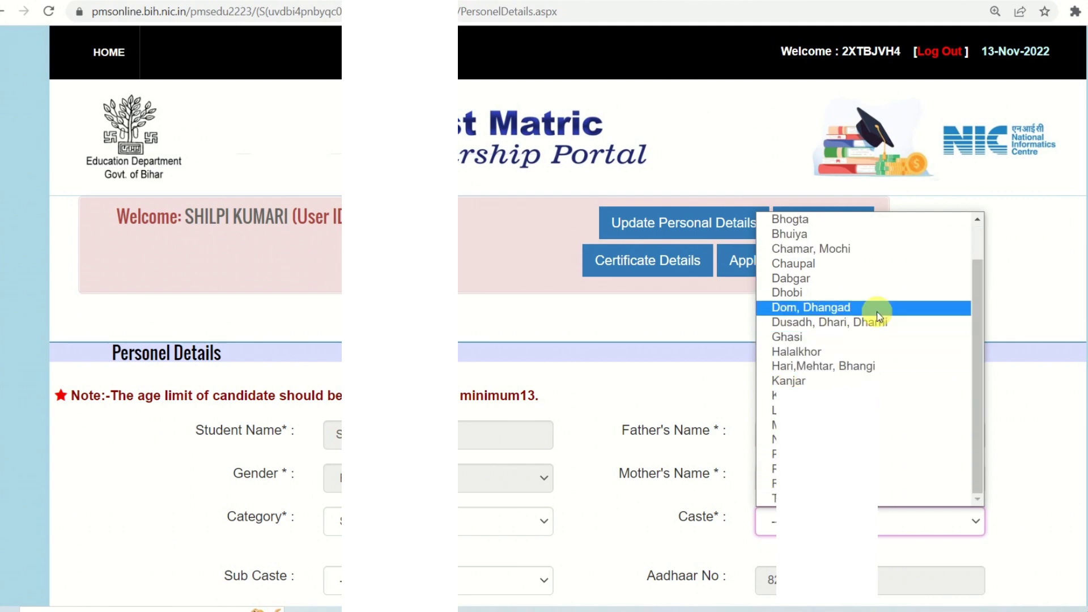
left_click_drag(979, 386, 972, 298)
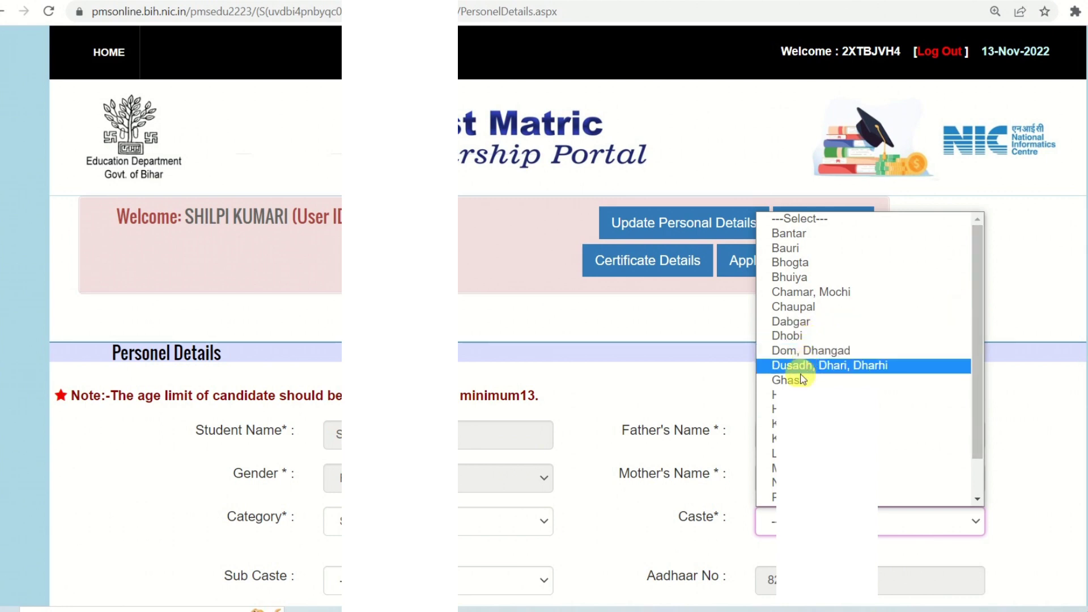
left_click(628, 520)
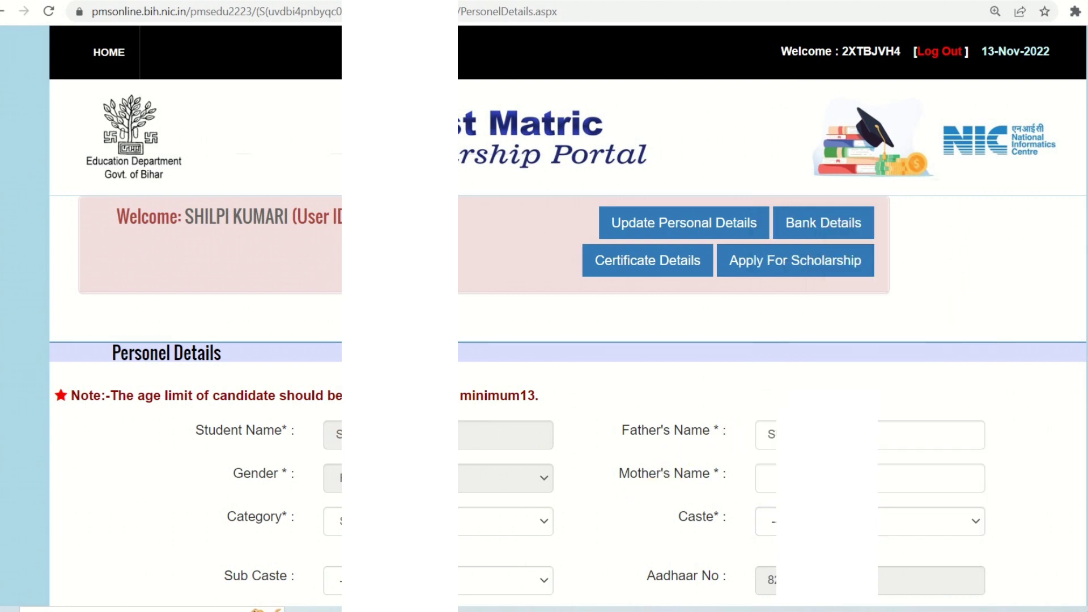
left_click(504, 580)
left_click(782, 521)
left_click(793, 336)
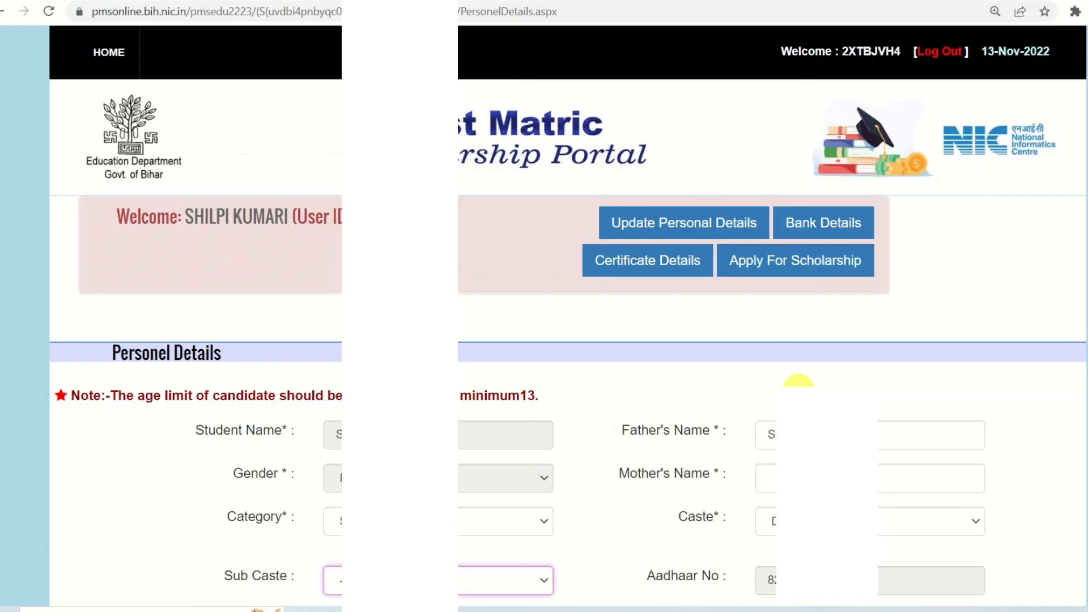
- Go through the Is Divyang, father's occupation and religion fields, keeping the second Is Divyang option and picking the religion
scroll(614, 158, "down", 10)
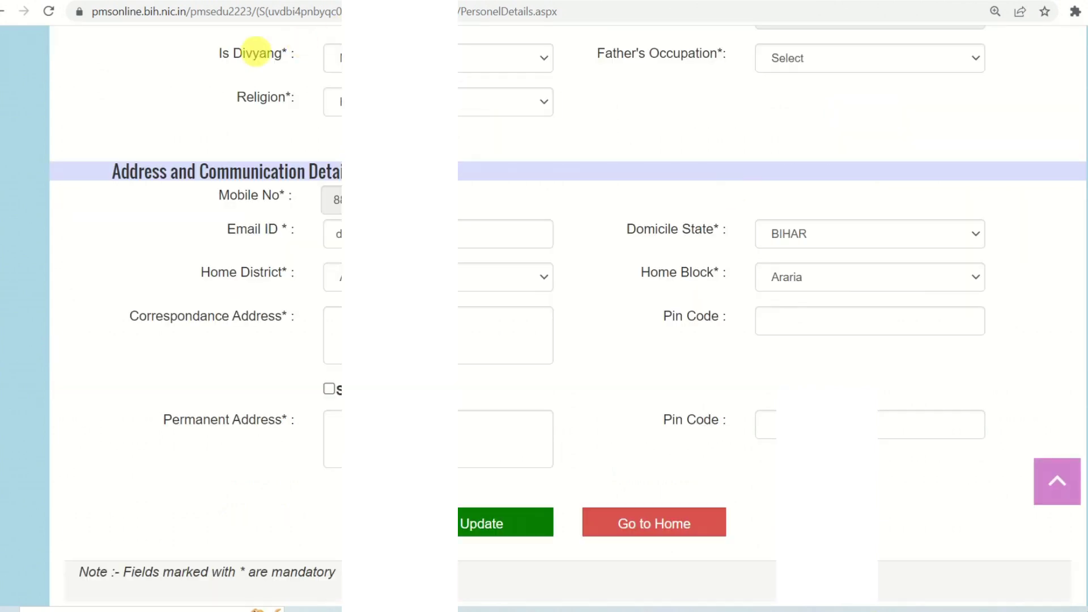
left_click_drag(219, 53, 284, 58)
left_click(334, 58)
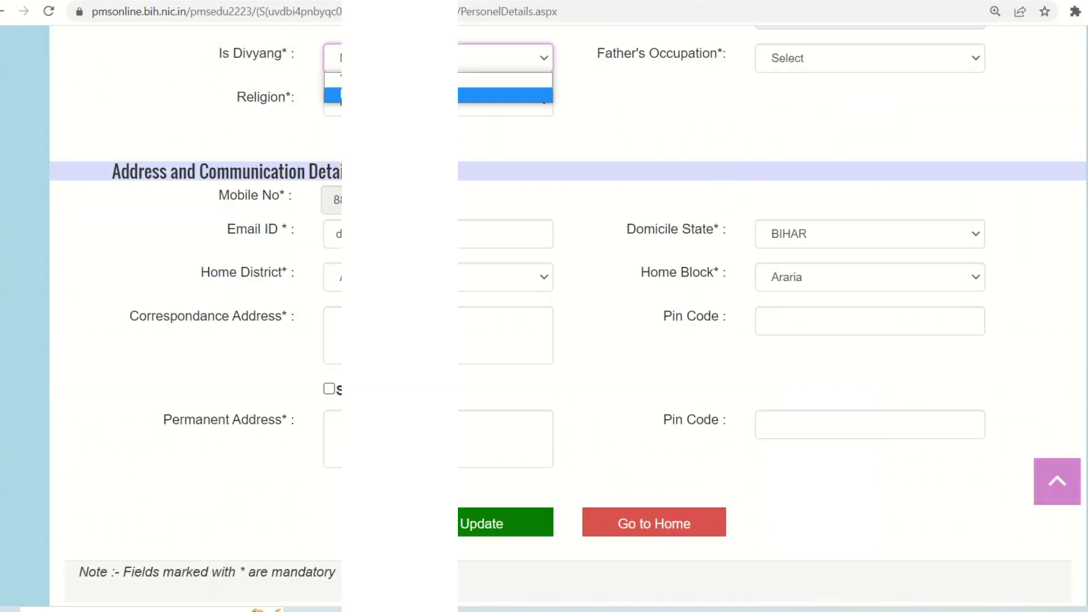
left_click(335, 93)
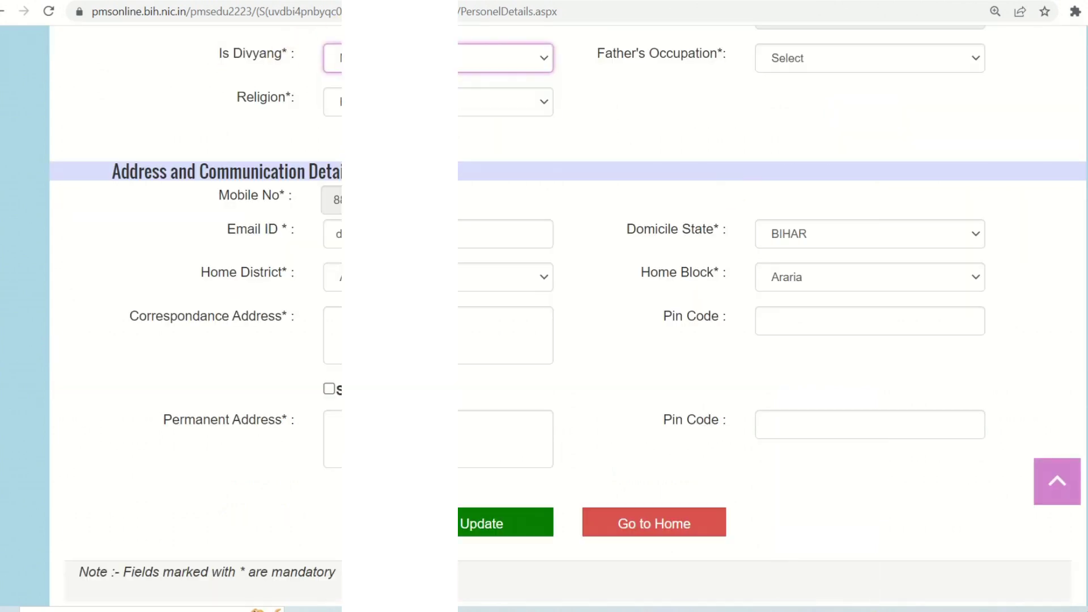
left_click(804, 64)
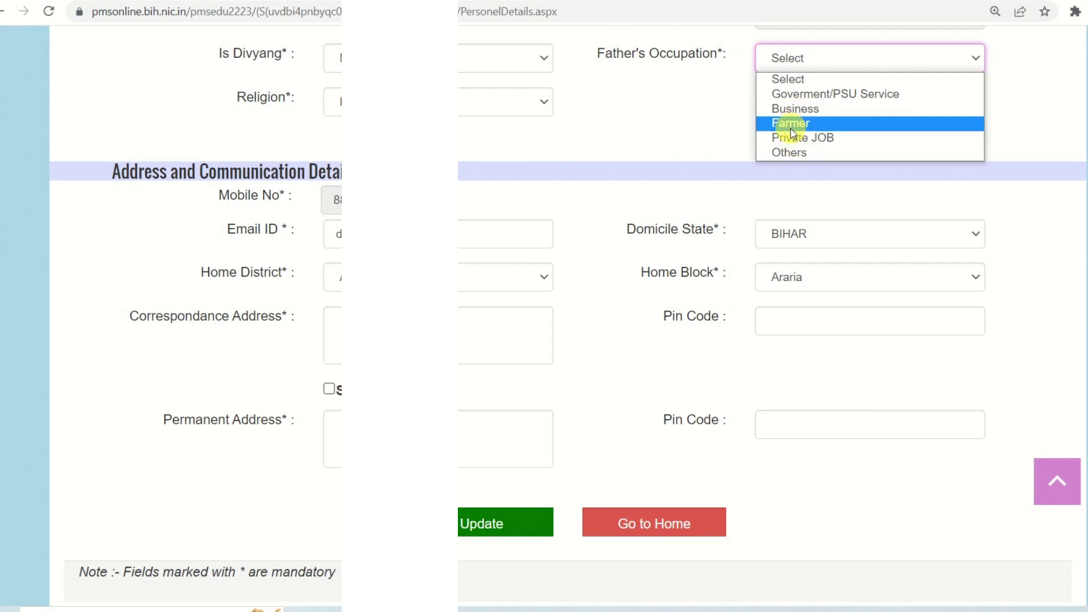
left_click(673, 122)
left_click(333, 105)
left_click(334, 135)
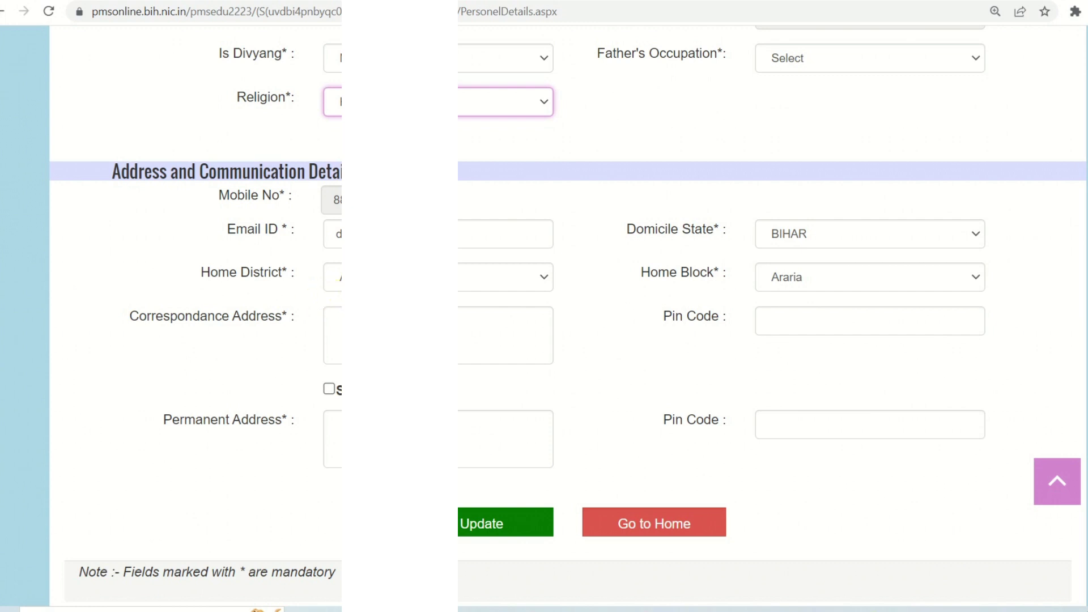
- Go through the correspondence address and its pin code field, and return to the student home page
left_click(336, 321)
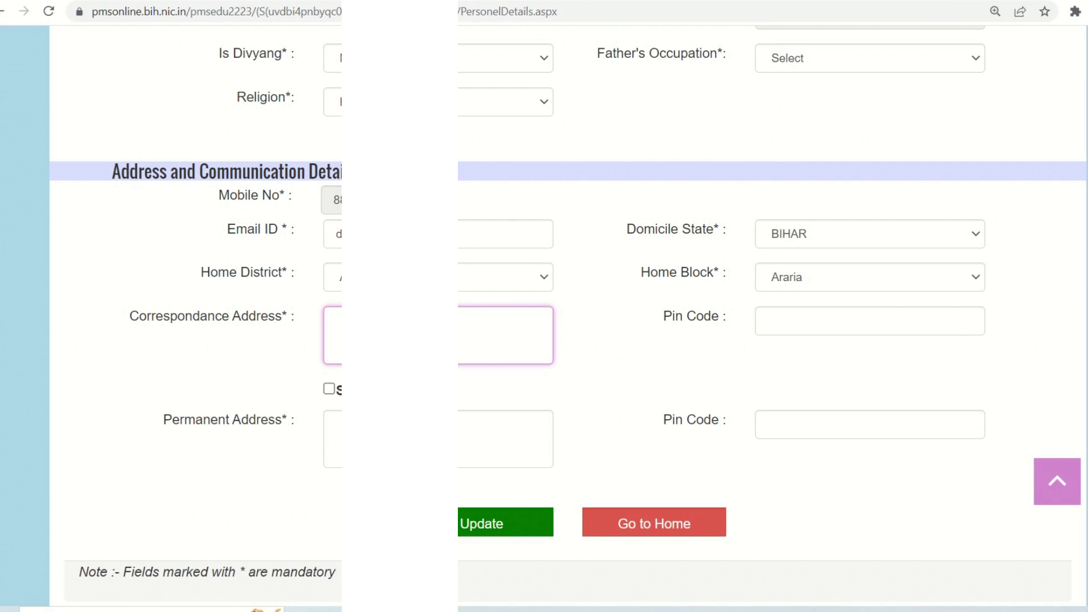
left_click(844, 321)
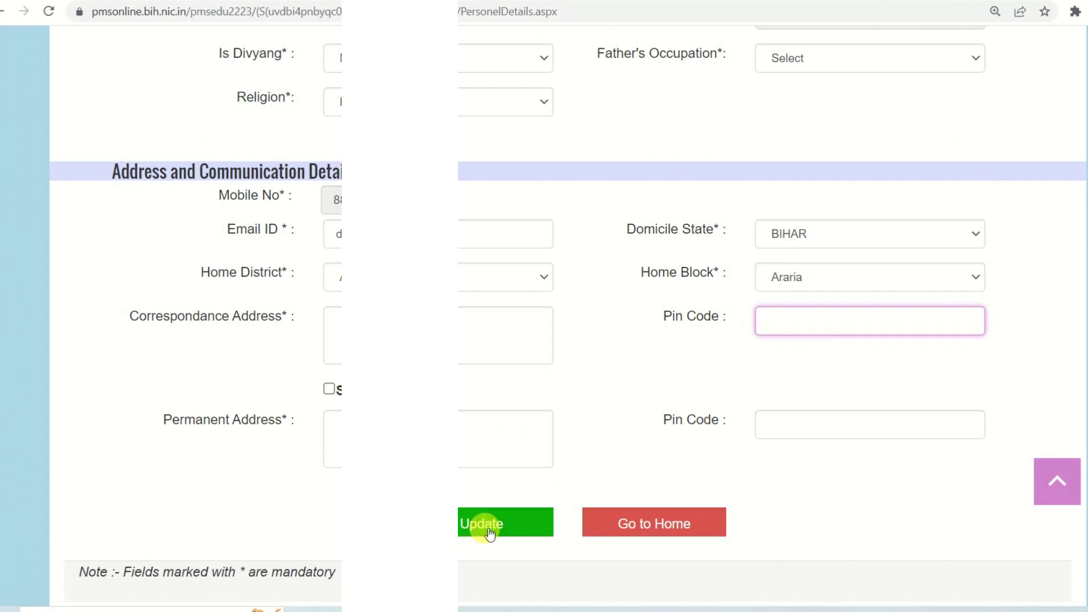
left_click(658, 525)
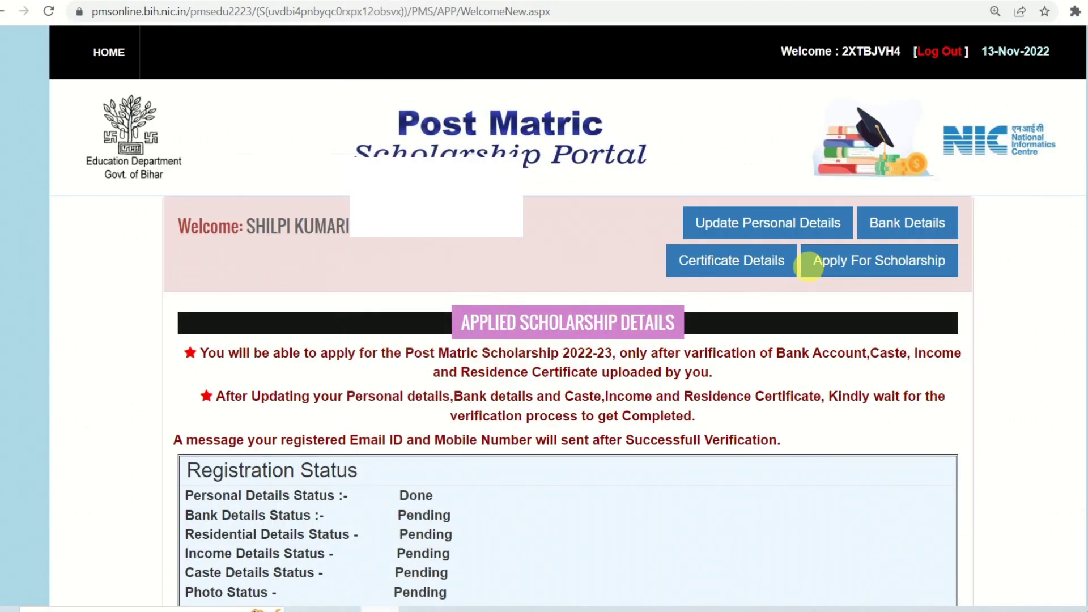
- Open the bank details form and enter PUNB0732300 as the IFSC so the bank name fills in
left_click(916, 226)
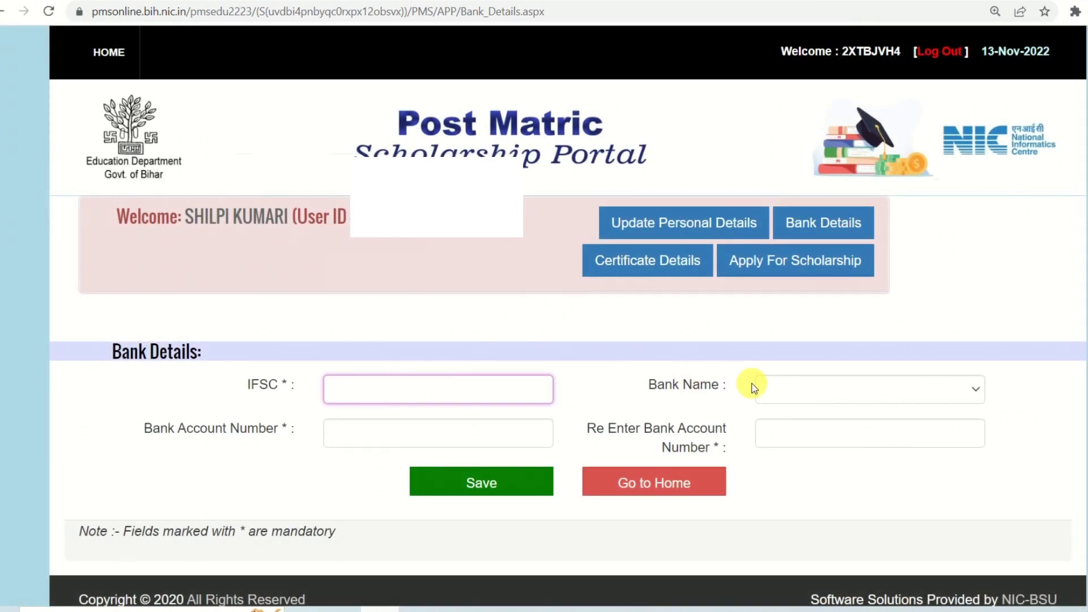
left_click(805, 391)
left_click(805, 393)
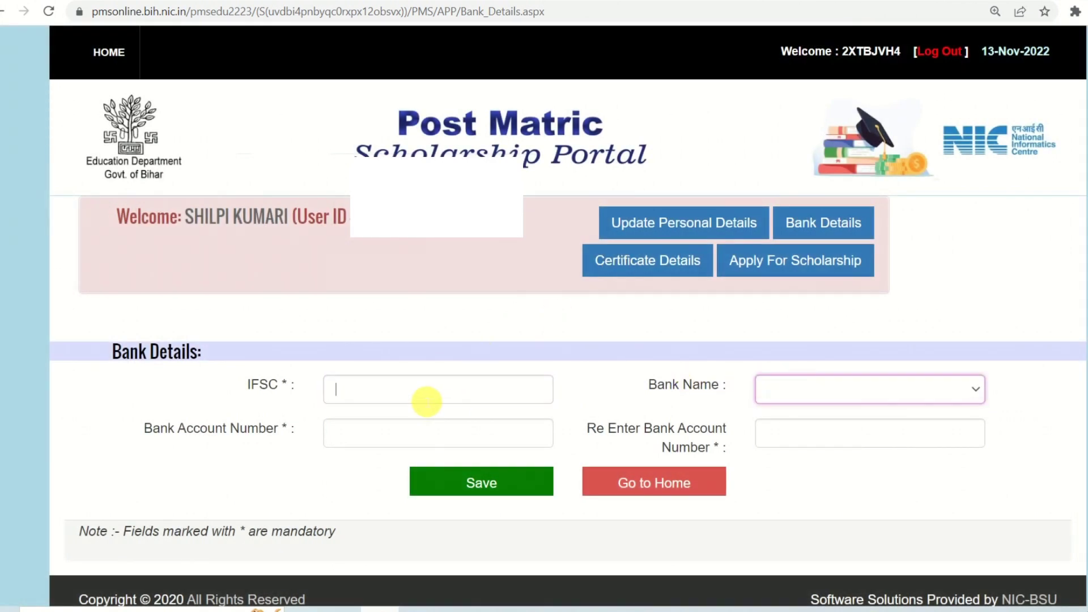
left_click(427, 401)
type("PUNB0")
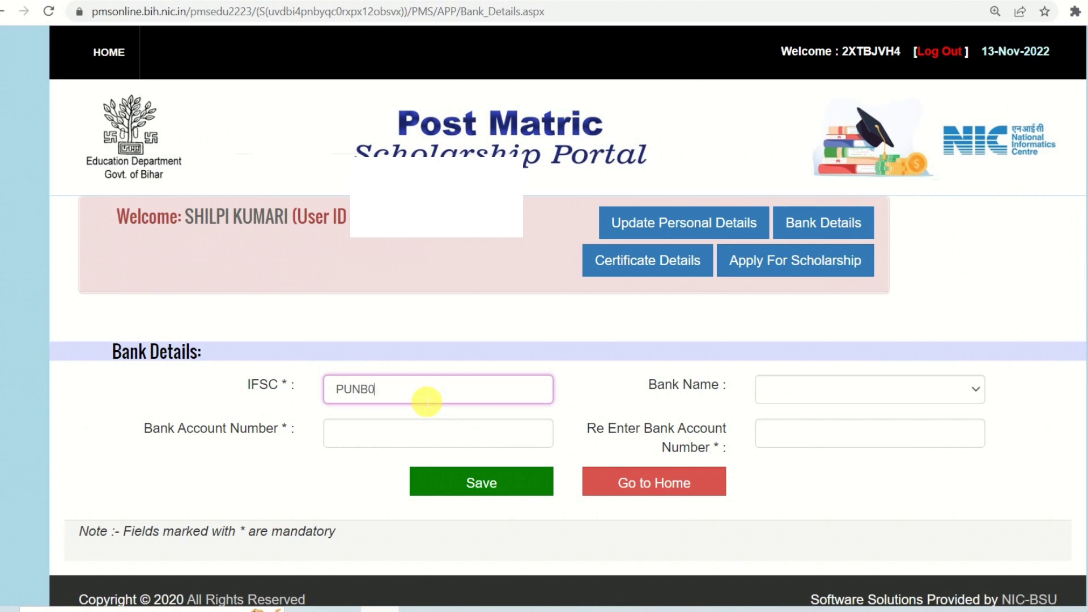
type("732300")
key("Tab")
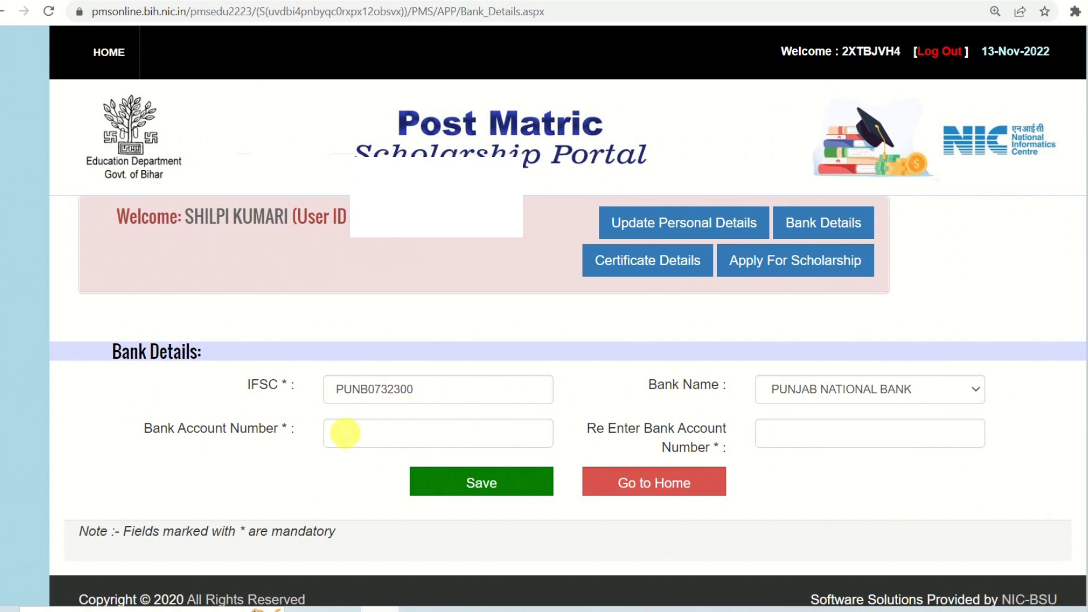
- Go through the bank account number and its re-entry field, and save the bank details
left_click(340, 434)
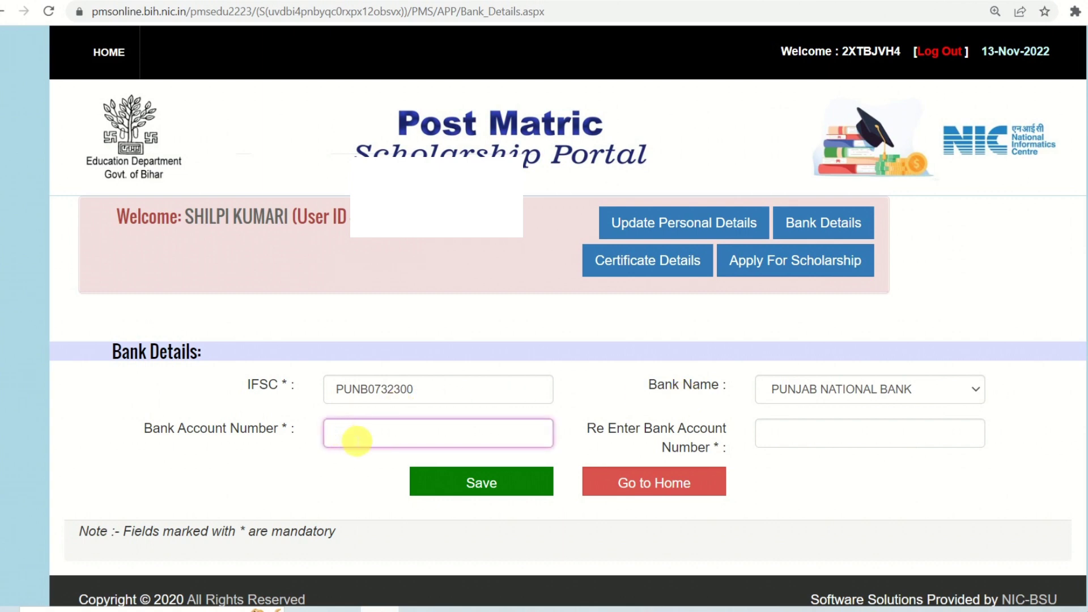
left_click(840, 428)
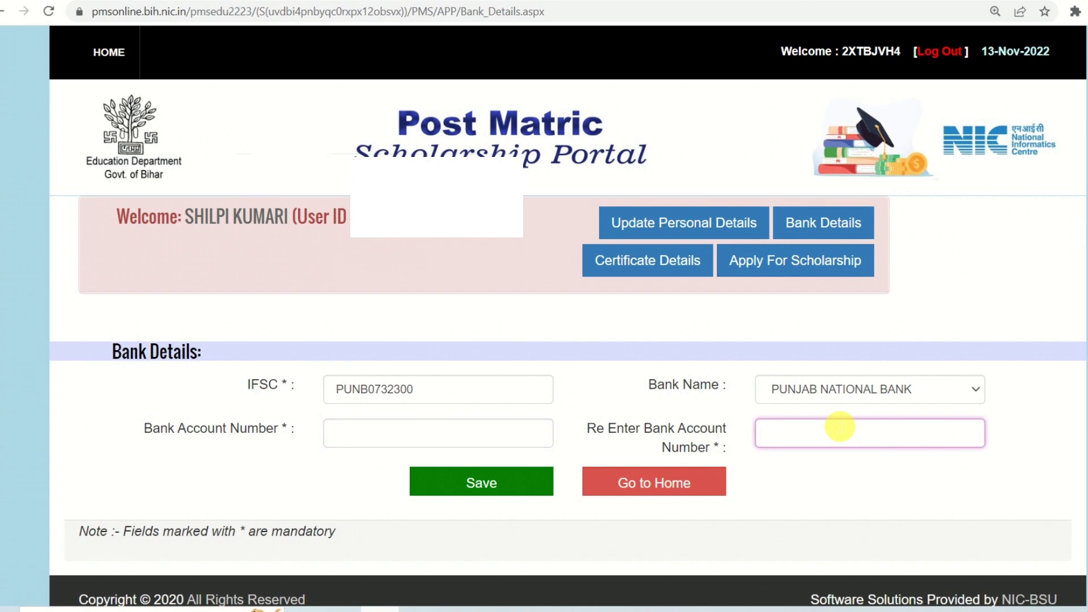
left_click(464, 497)
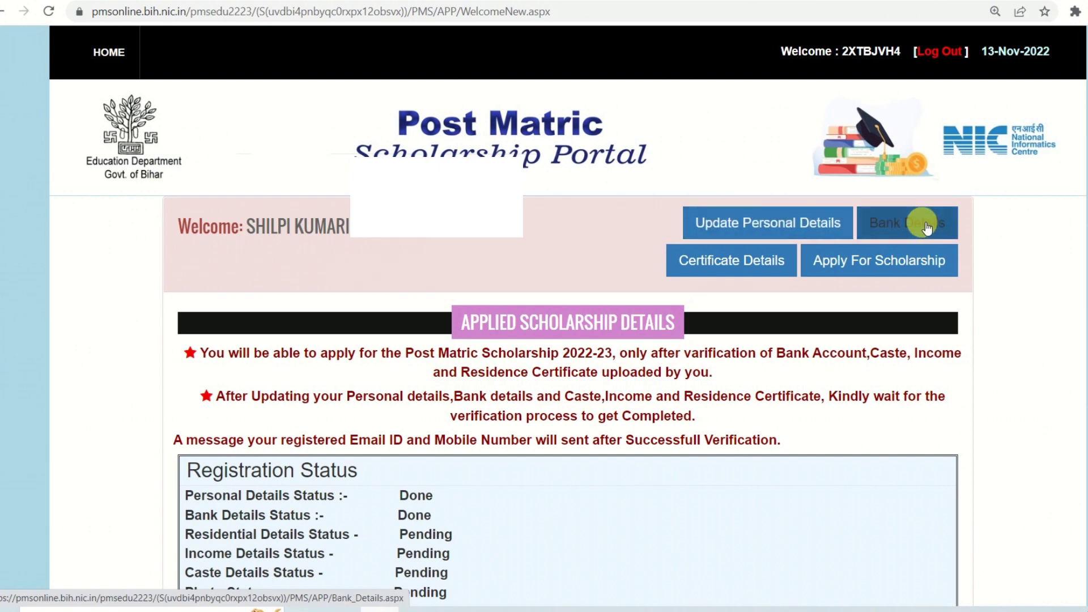
- Open the certificate details page, reduce the page zoom to 100% and review the sections, starting with the residential proof
left_click(706, 267)
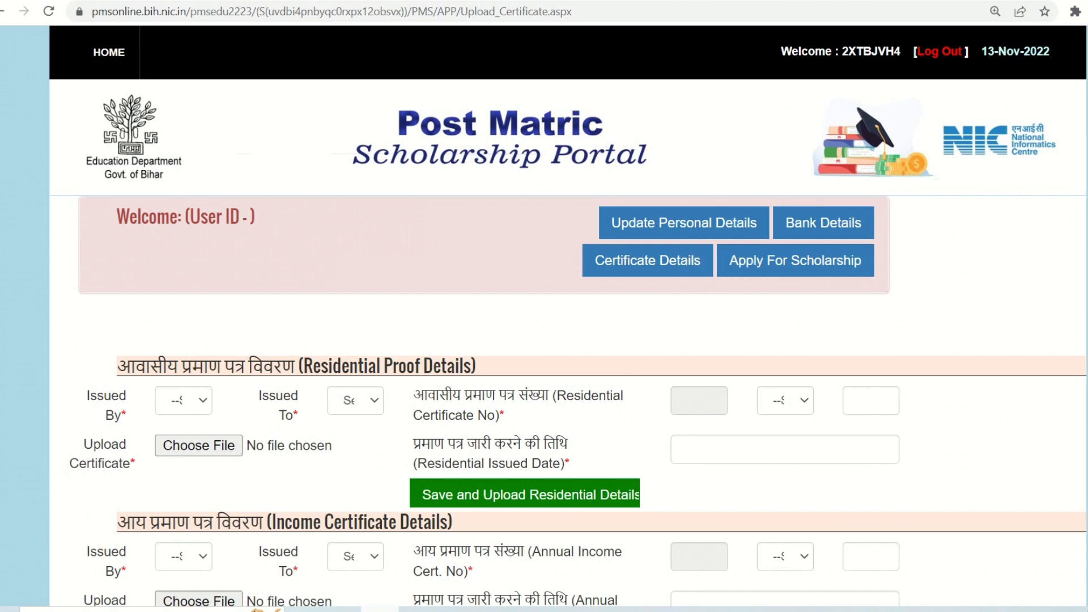
scroll(567, 317, "down", 2)
key("ctrl+minus")
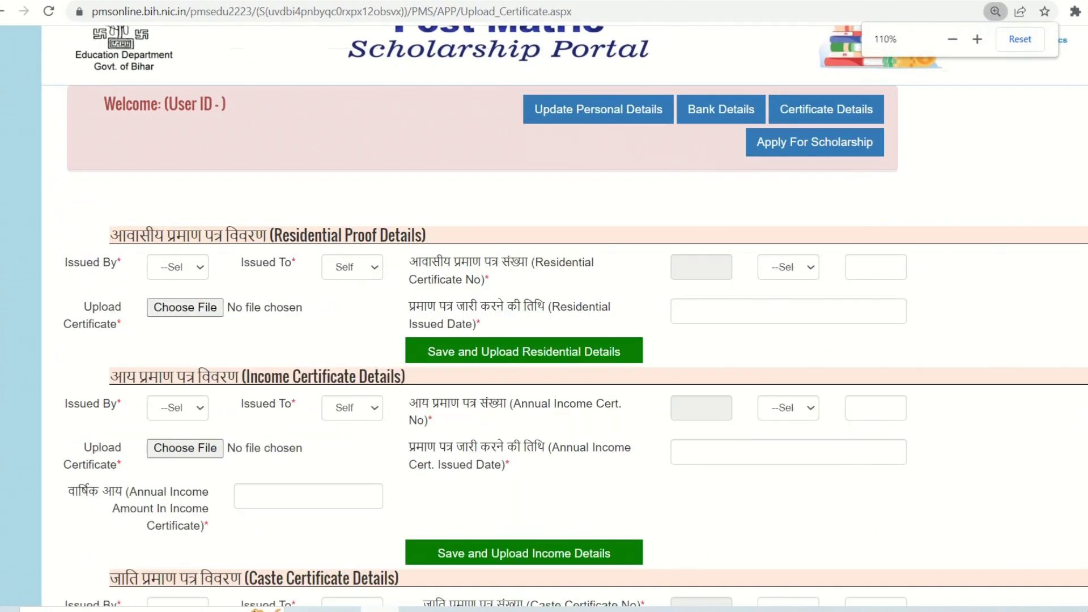
key("ctrl+minus")
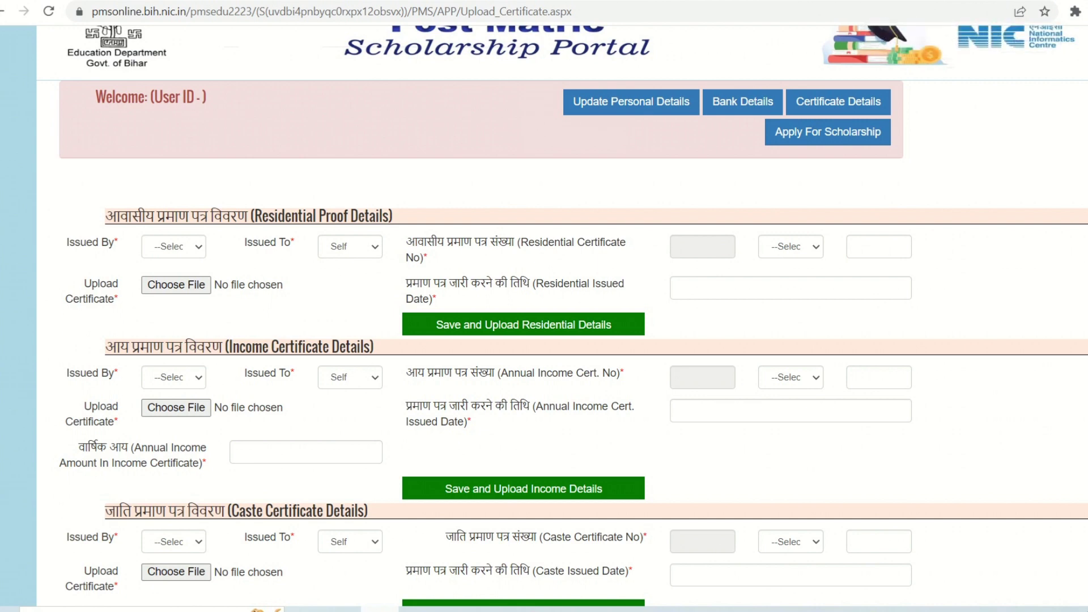
scroll(544, 317, "down", 3)
scroll(544, 317, "up", 4)
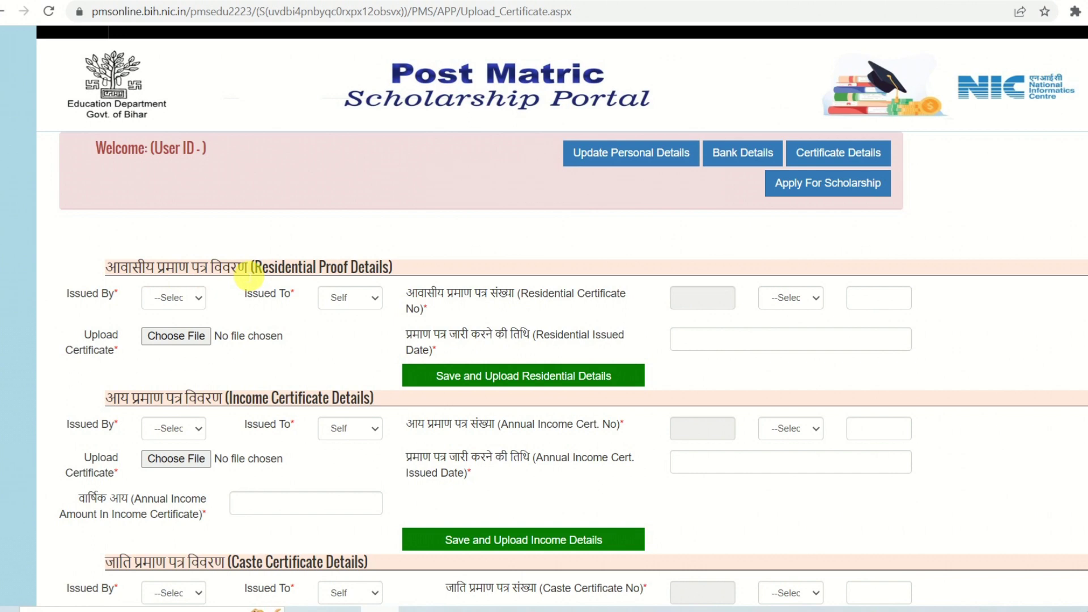
left_click_drag(254, 268, 372, 270)
left_click(374, 267)
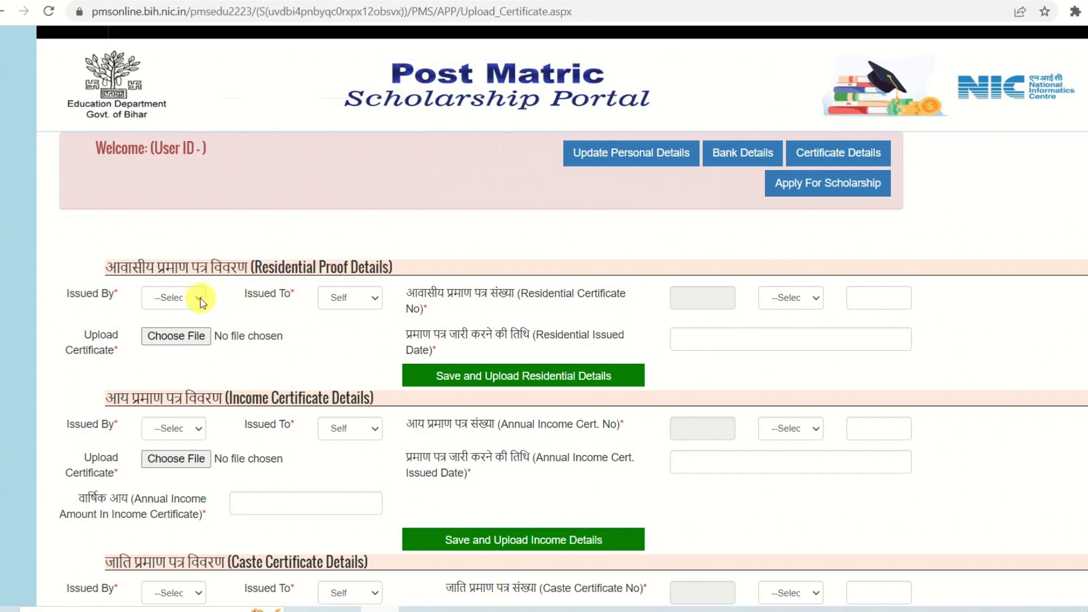
- Set the residential certificate as issued by RO to Self with number year 2022/, and go to the remaining number field
left_click(182, 299)
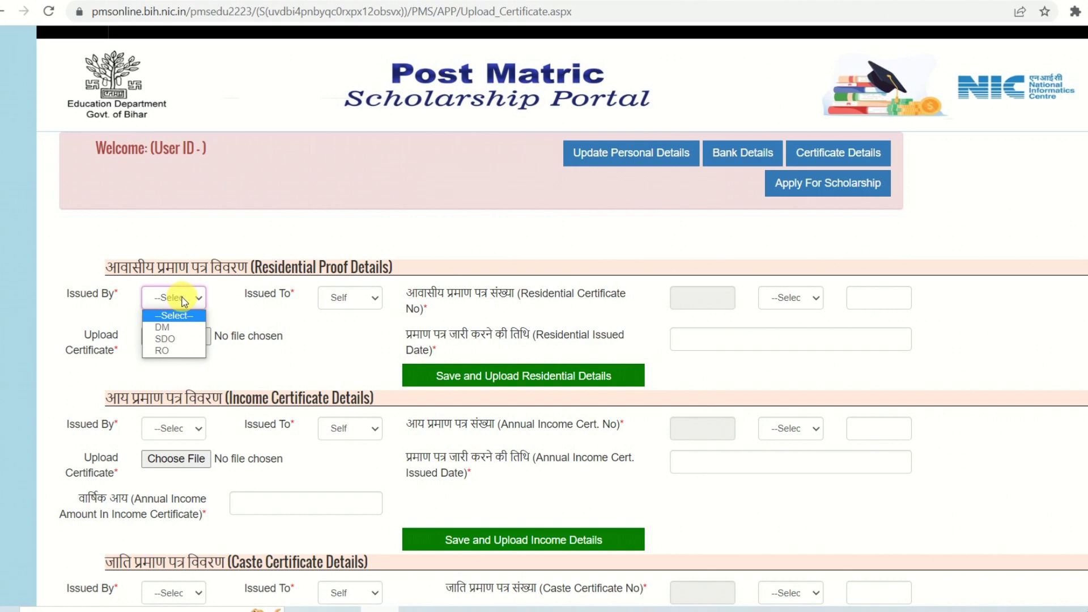
left_click(172, 351)
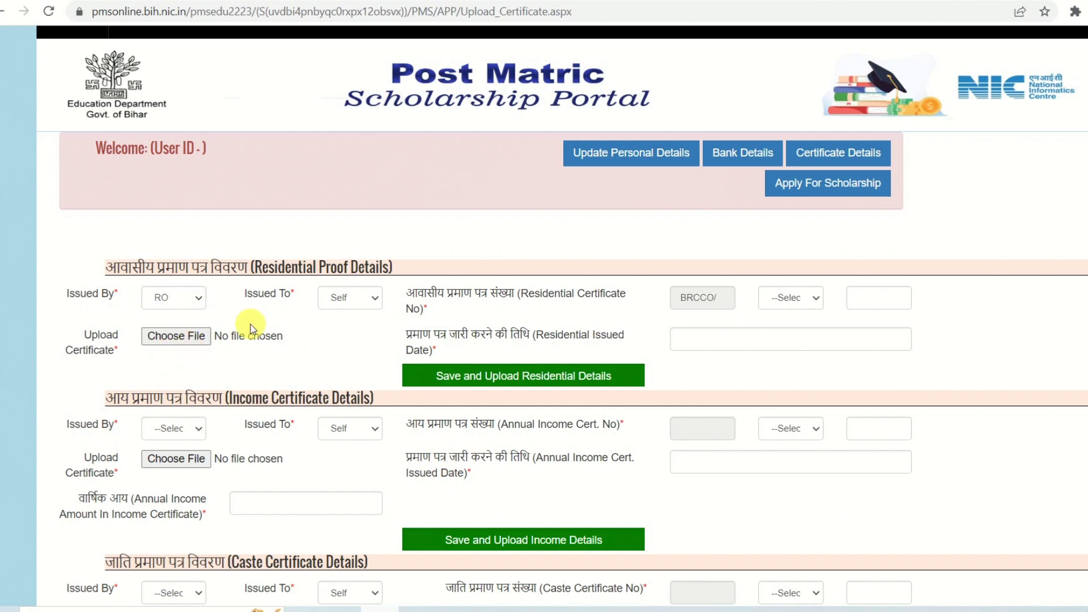
left_click(345, 299)
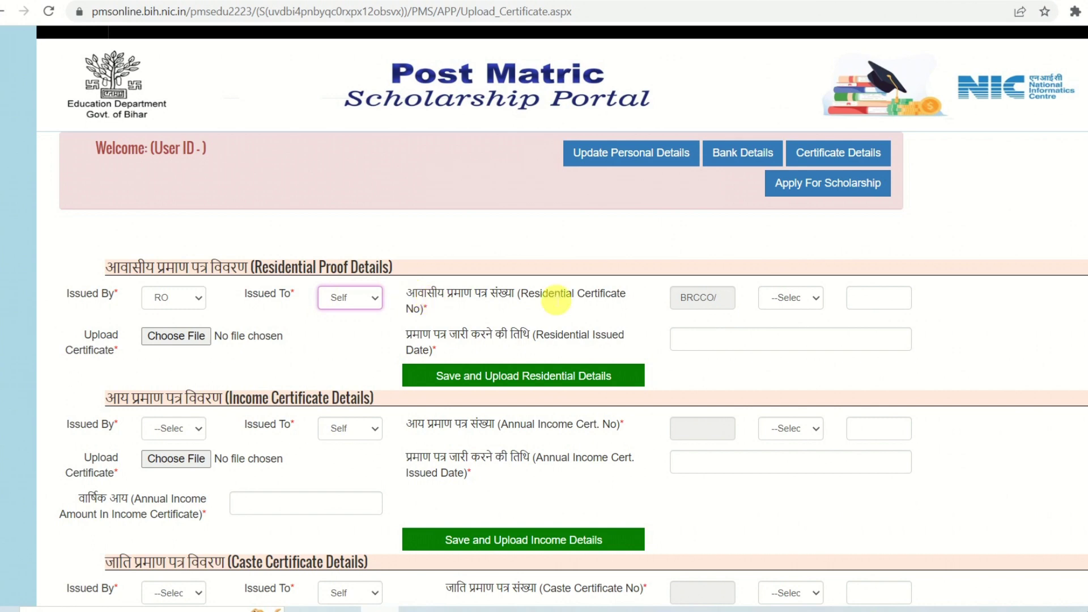
left_click(790, 298)
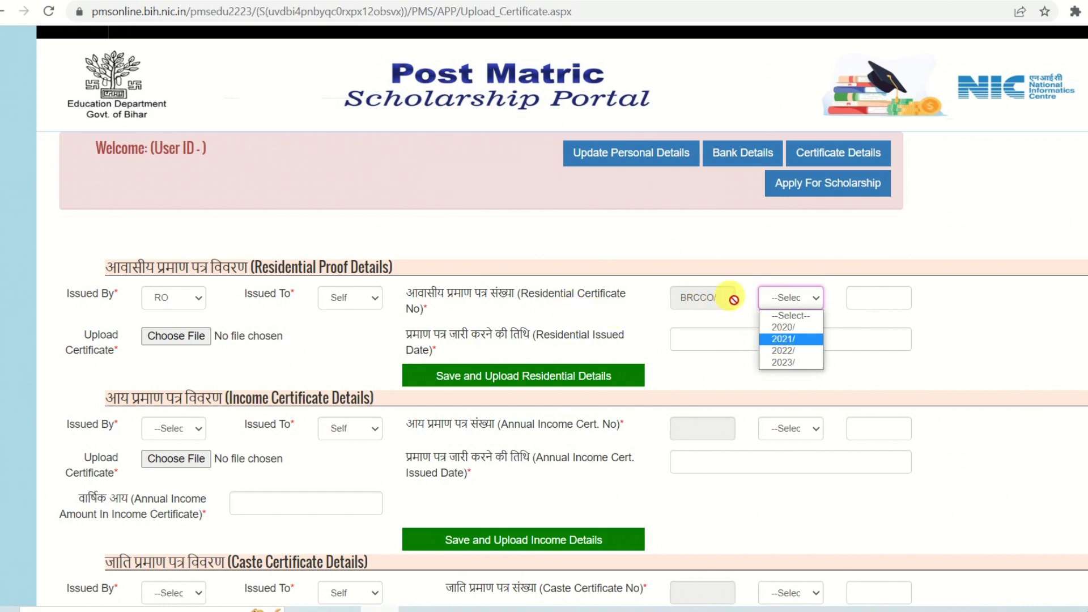
left_click(788, 351)
left_click(880, 304)
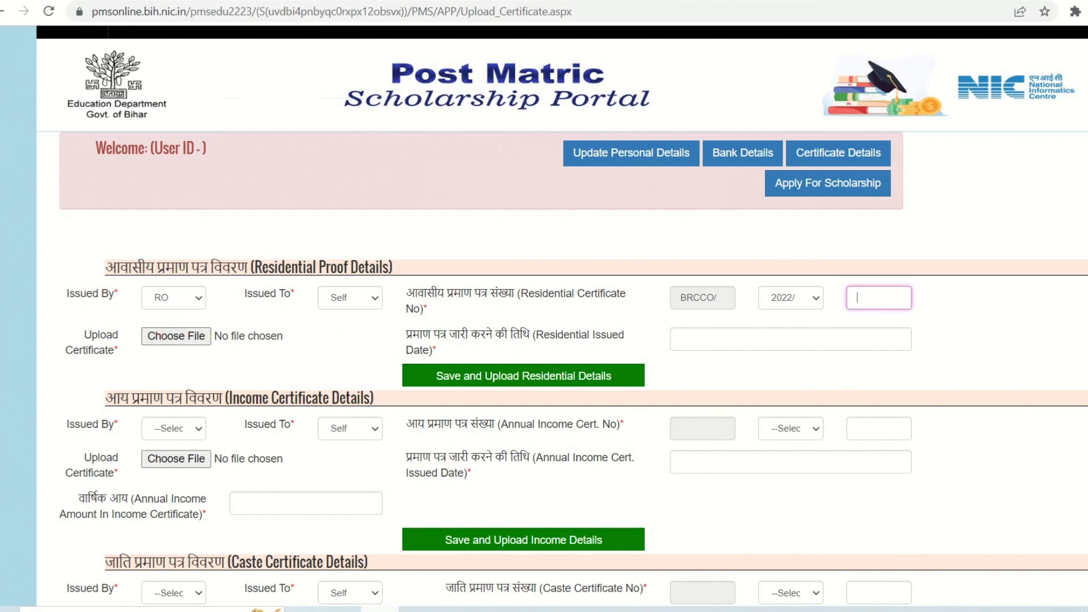
scroll(544, 317, "down", 3)
scroll(376, 357, "up", 3)
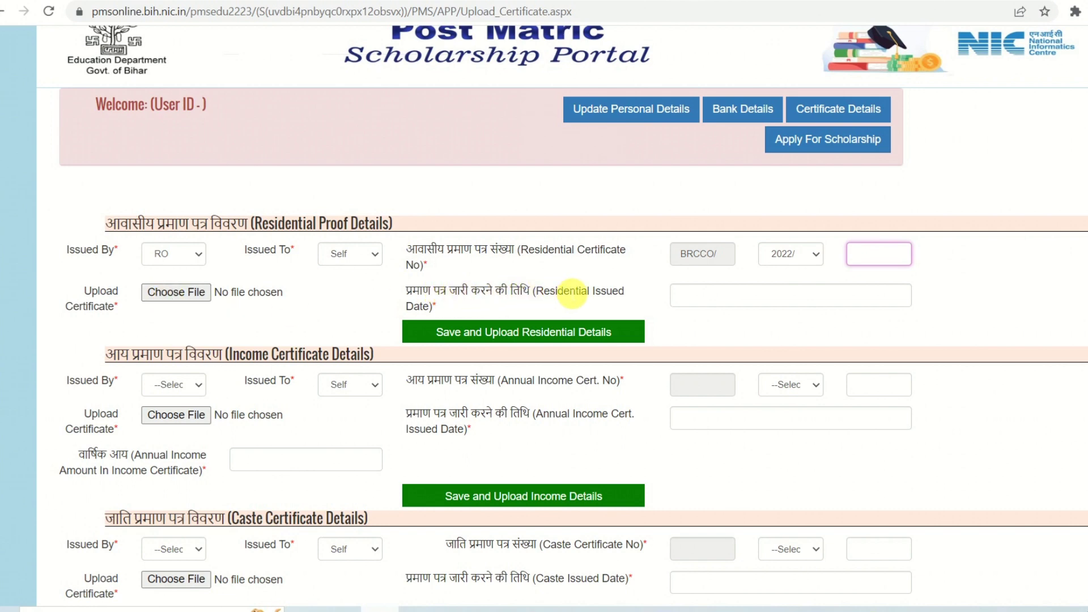
- Browse the years 2021 and 2022 in the residential certificate's issued date calendar without picking a date
left_click(703, 297)
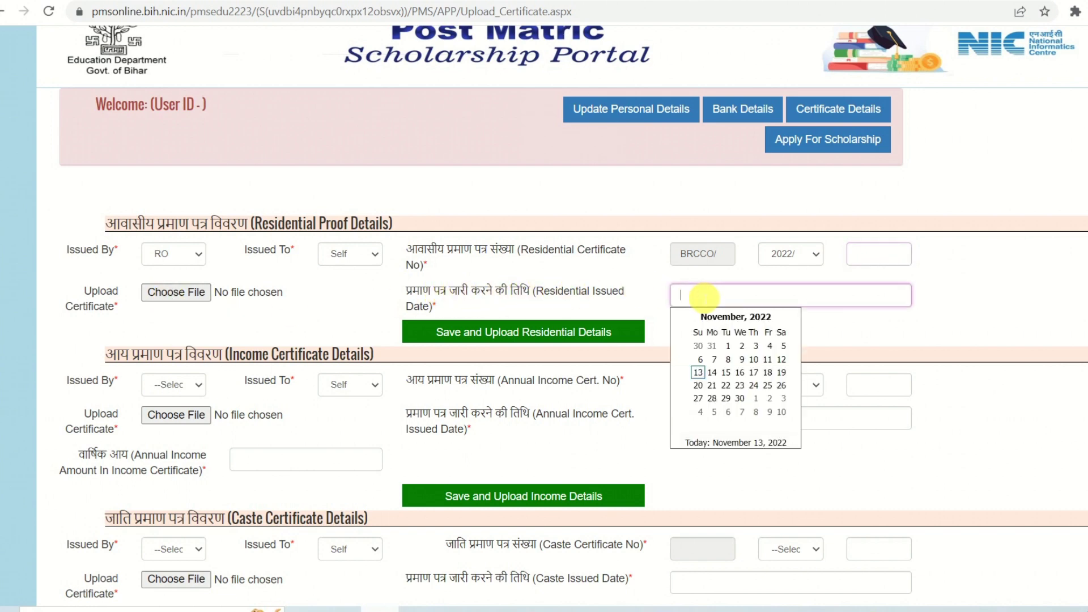
left_click(731, 316)
left_click(683, 317)
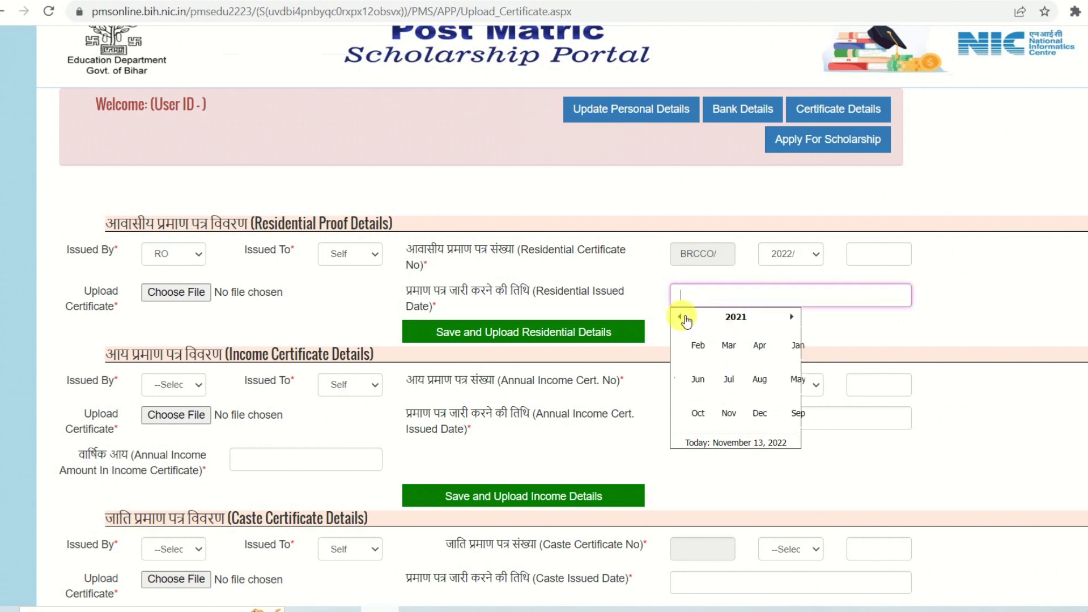
left_click(792, 316)
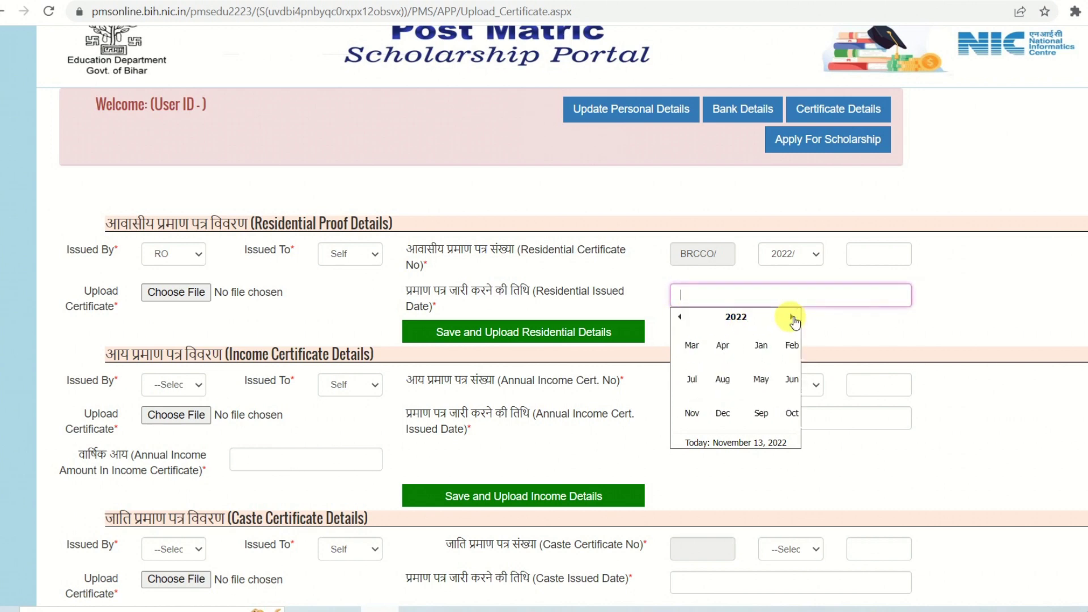
left_click(1020, 281)
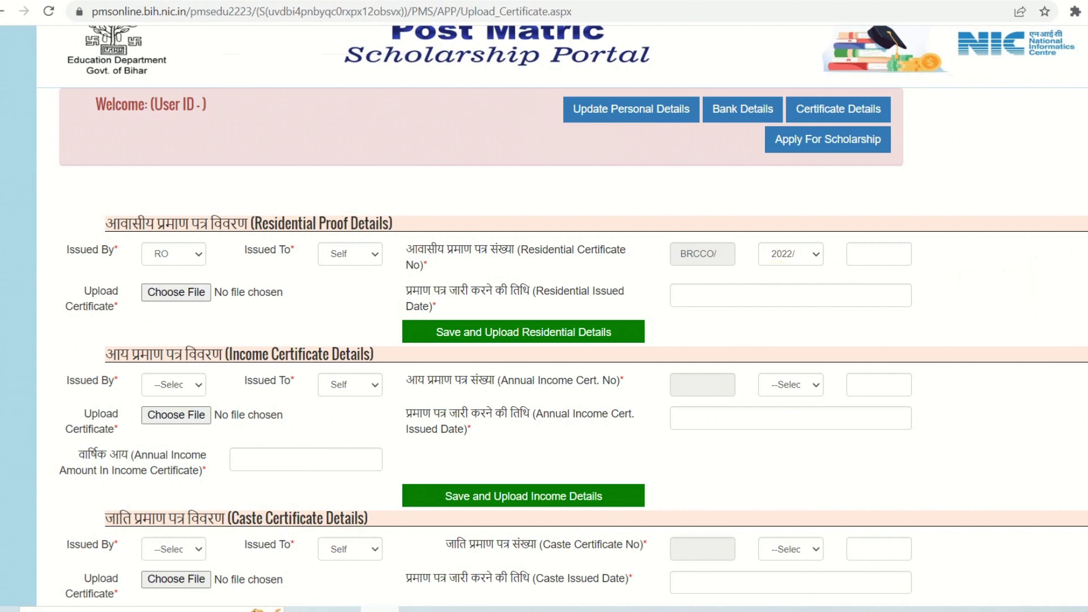
- Set the income certificate as issued by RO to Self, with number year 2022/
scroll(852, 265, "down", 1)
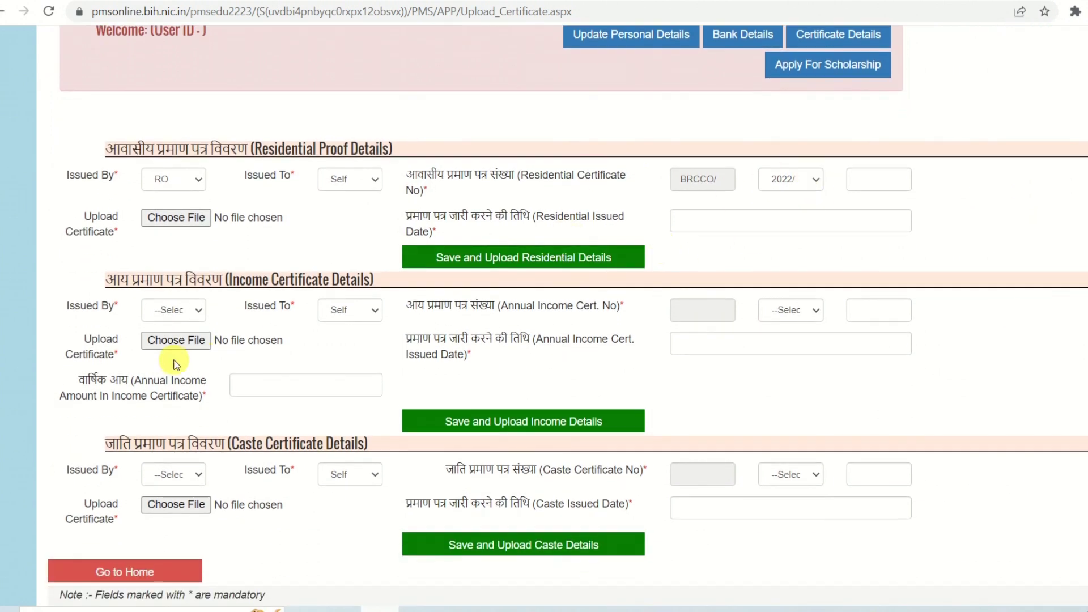
left_click(172, 312)
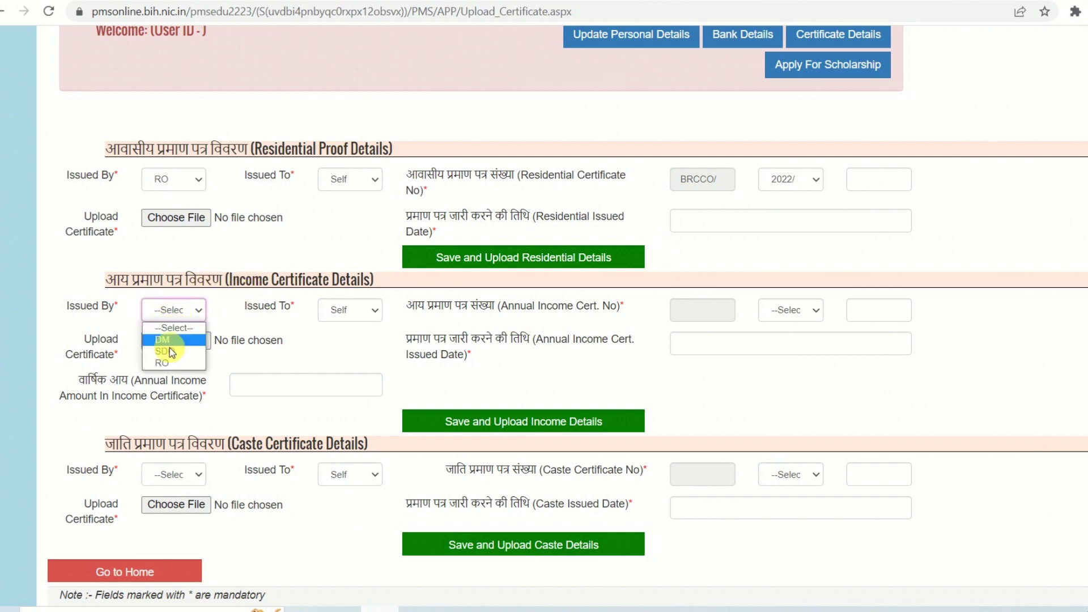
left_click(167, 361)
left_click(352, 308)
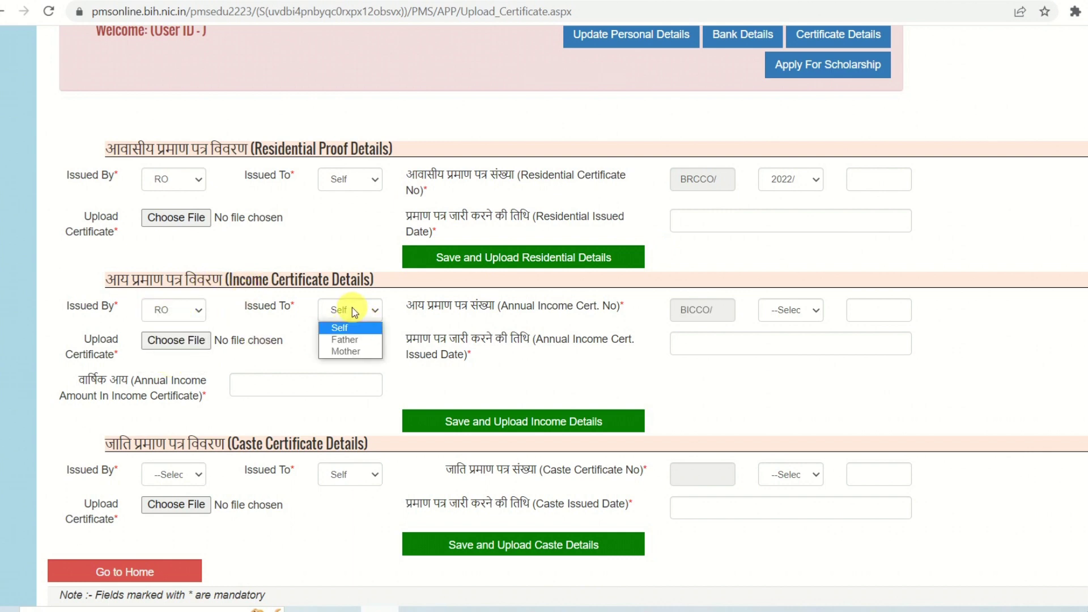
left_click(352, 308)
left_click(352, 309)
left_click(345, 330)
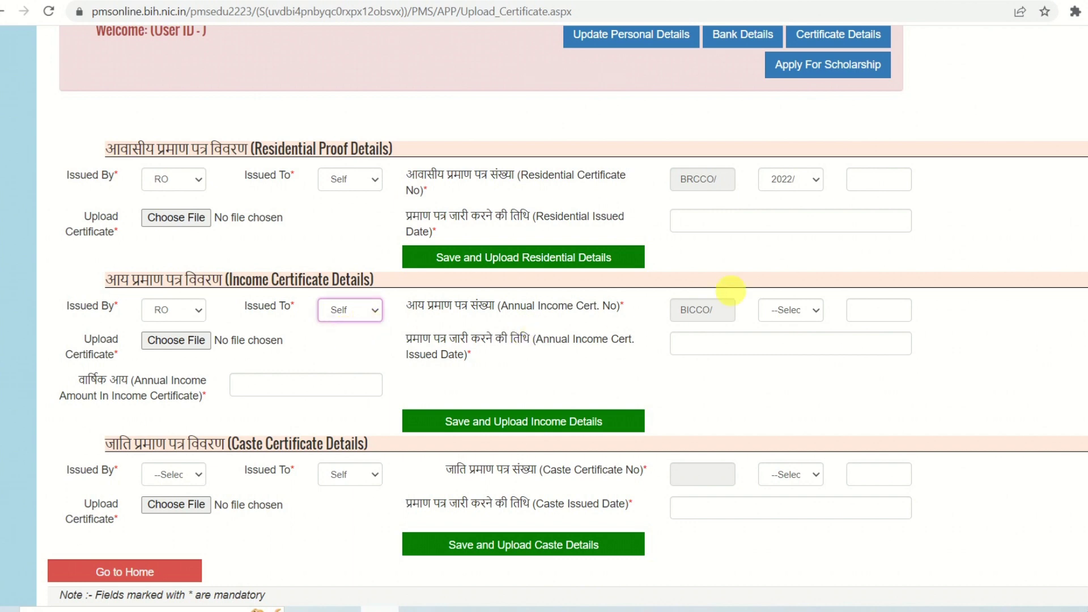
left_click(802, 317)
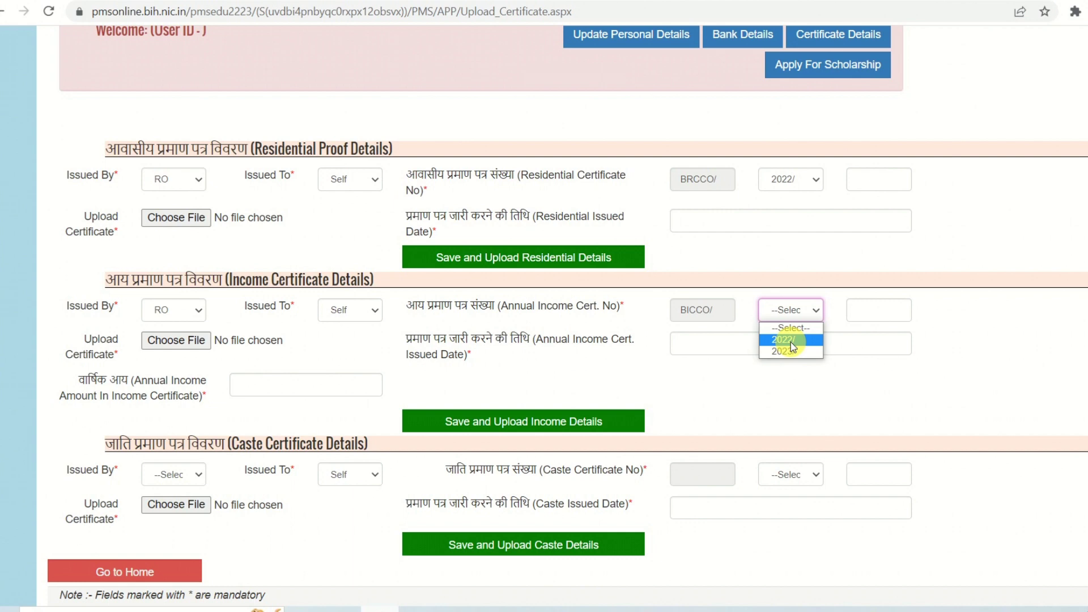
left_click(790, 342)
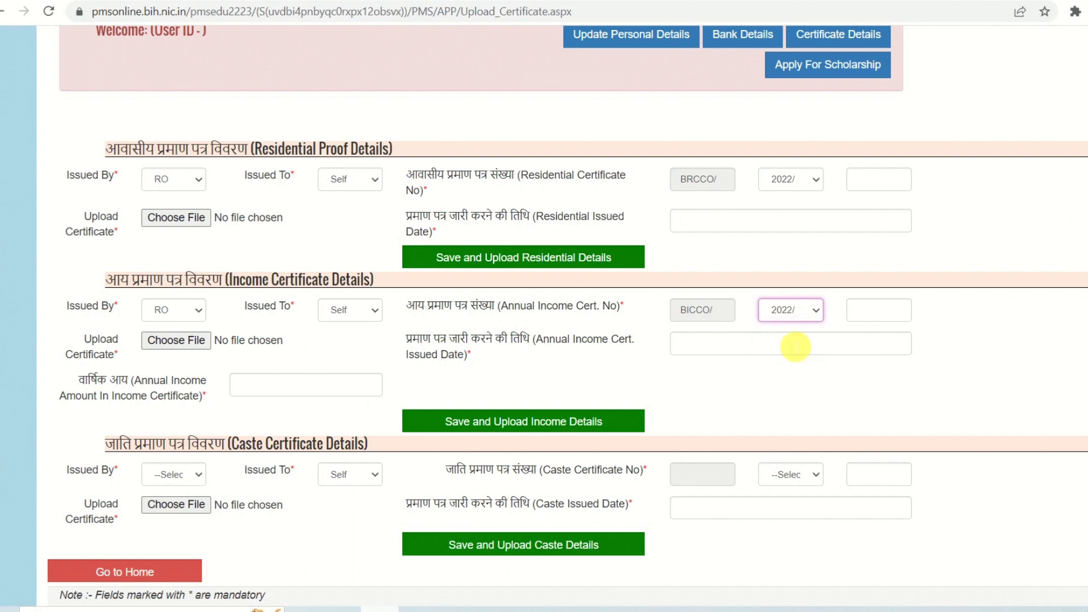
- Compare the number year options offered for the income certificate and the residential certificate
left_click(808, 315)
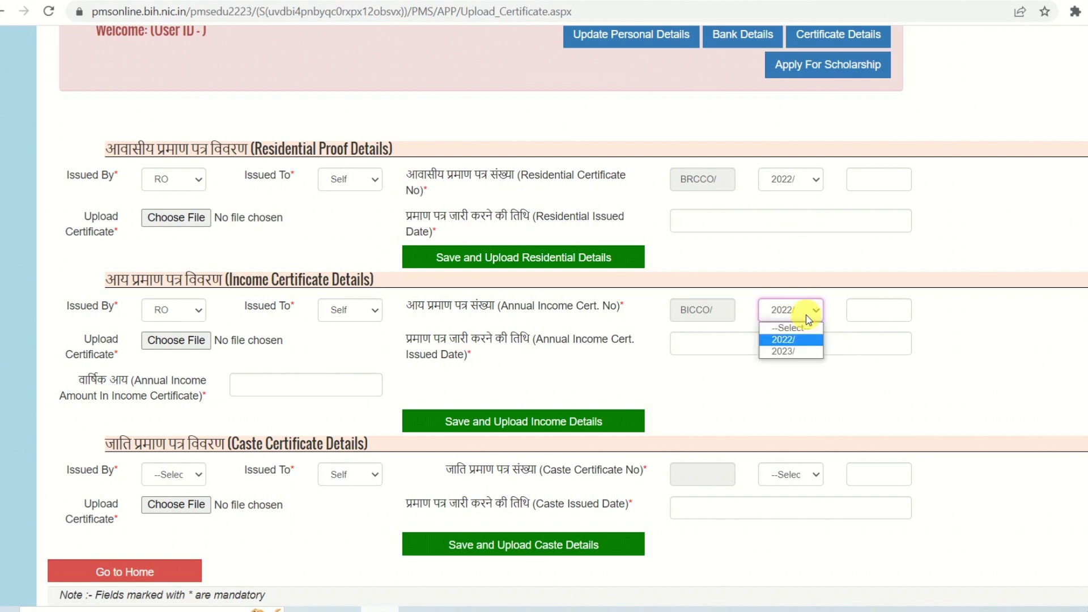
left_click(806, 315)
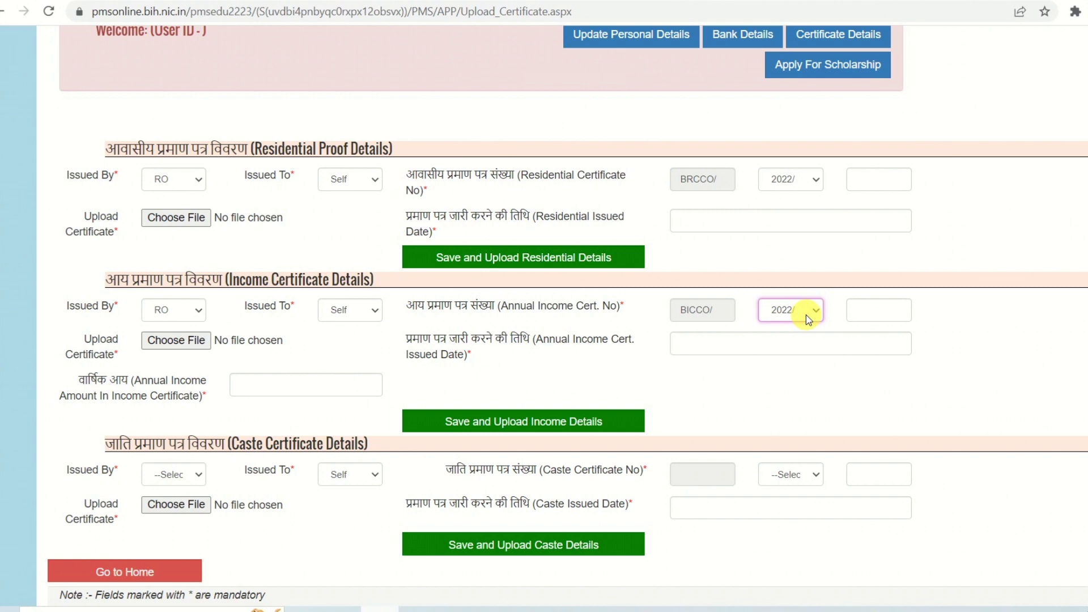
left_click(795, 179)
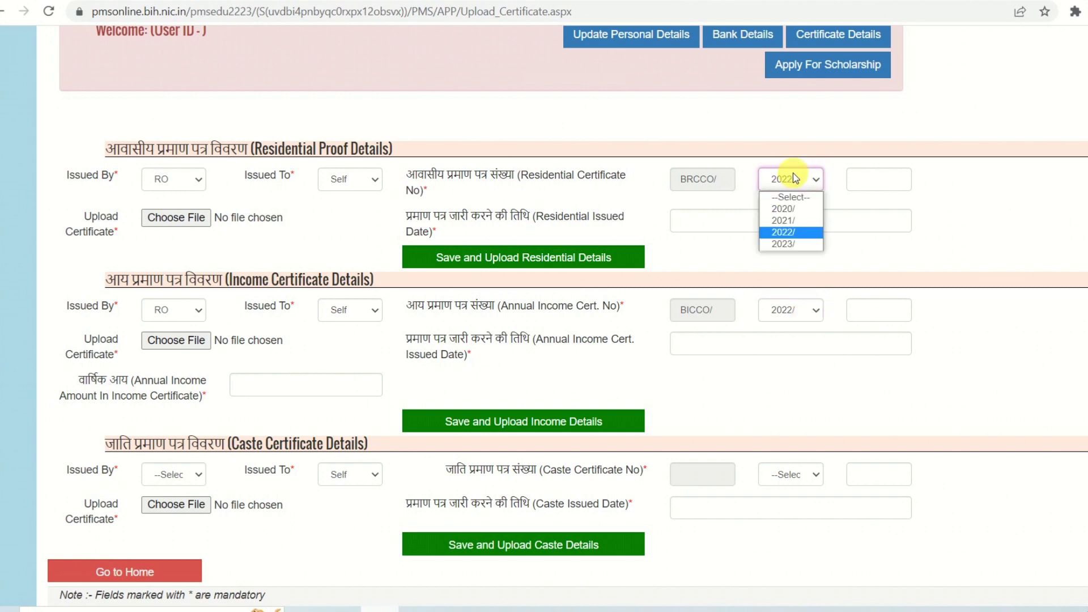
left_click(796, 178)
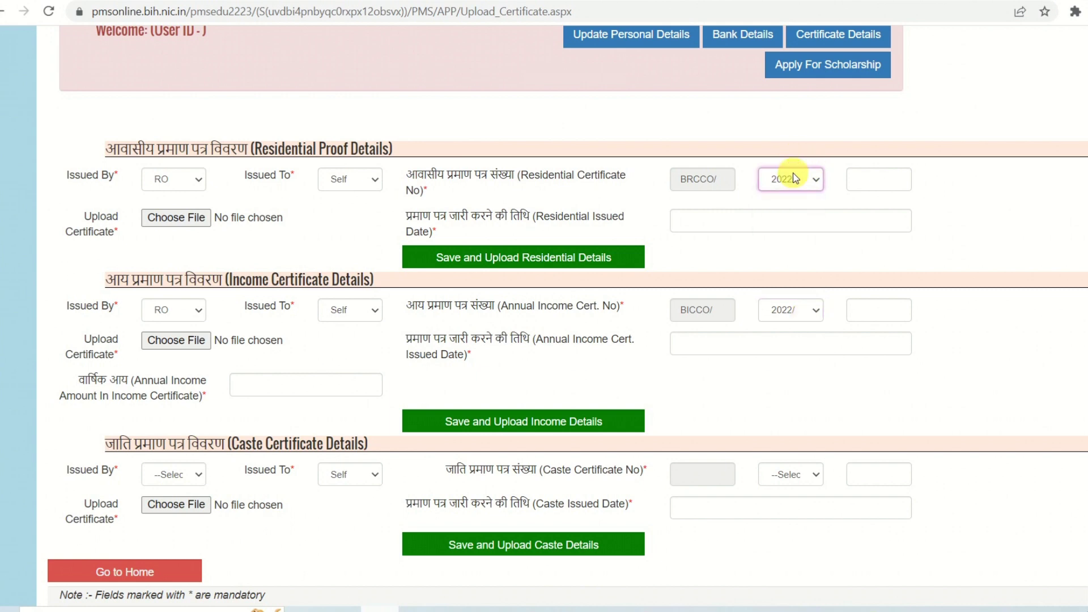
- Go through the income certificate's remaining number field and its annual income amount field
left_click(890, 321)
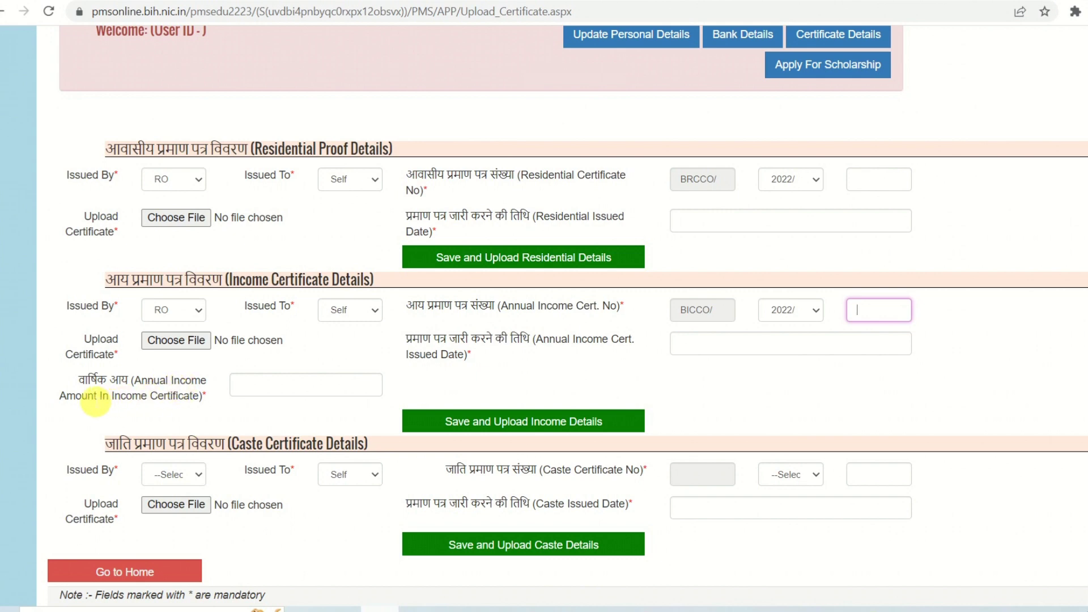
left_click_drag(99, 399, 201, 399)
left_click(187, 401)
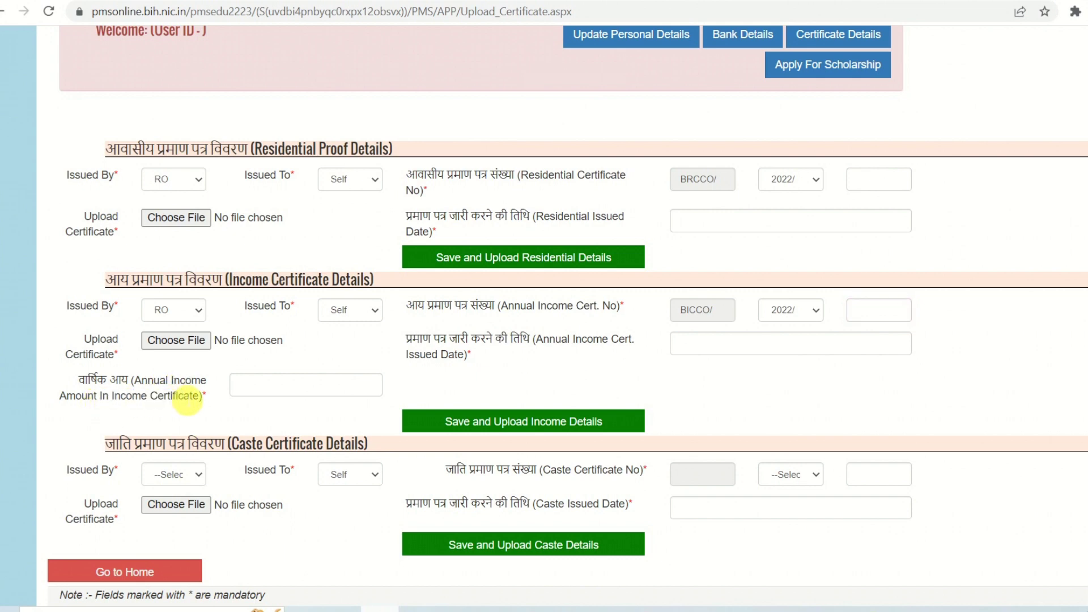
left_click(304, 391)
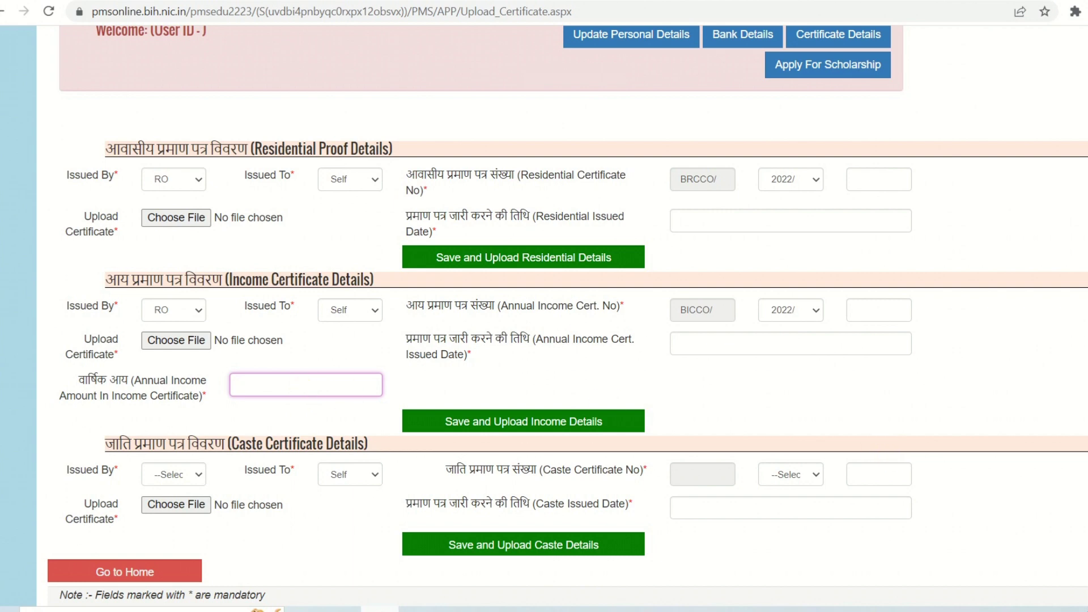
- Set the caste certificate as issued by RO to Self, with number year 2022/
scroll(544, 318, "down", 2)
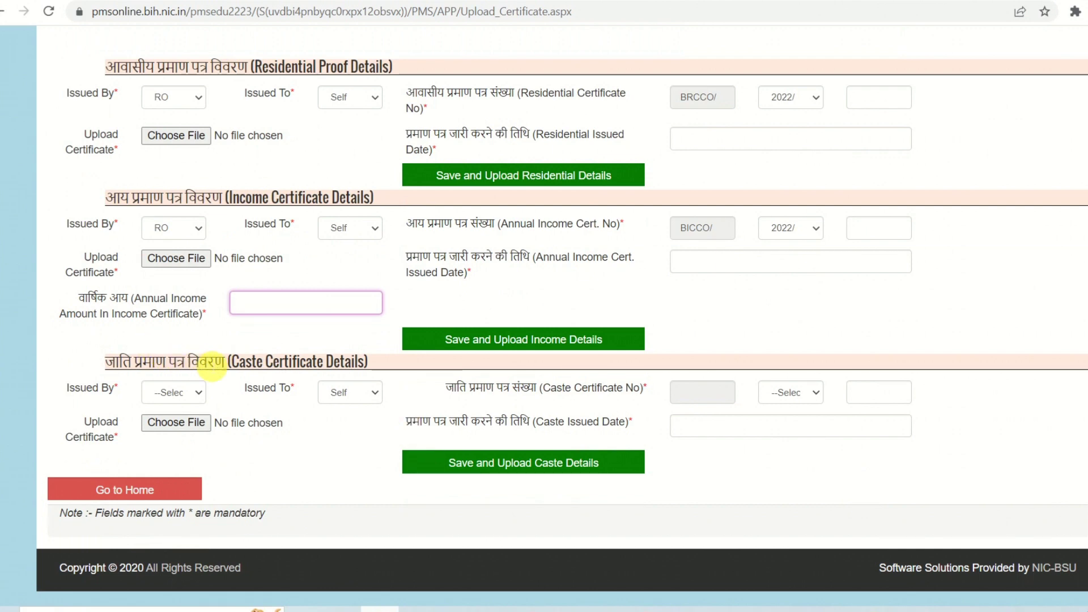
left_click(172, 390)
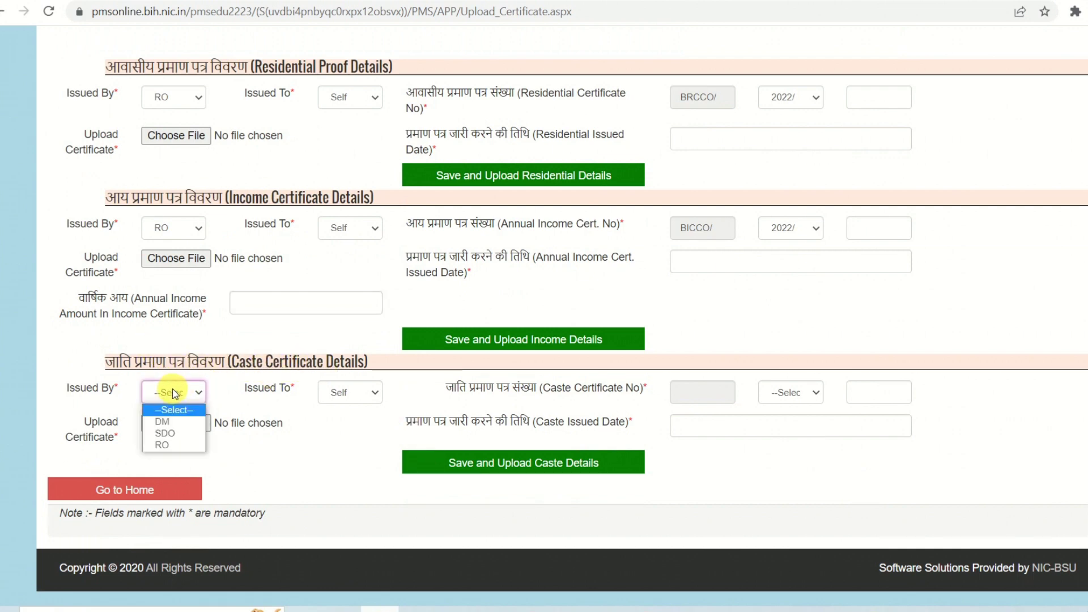
left_click(162, 445)
left_click(371, 391)
left_click(385, 387)
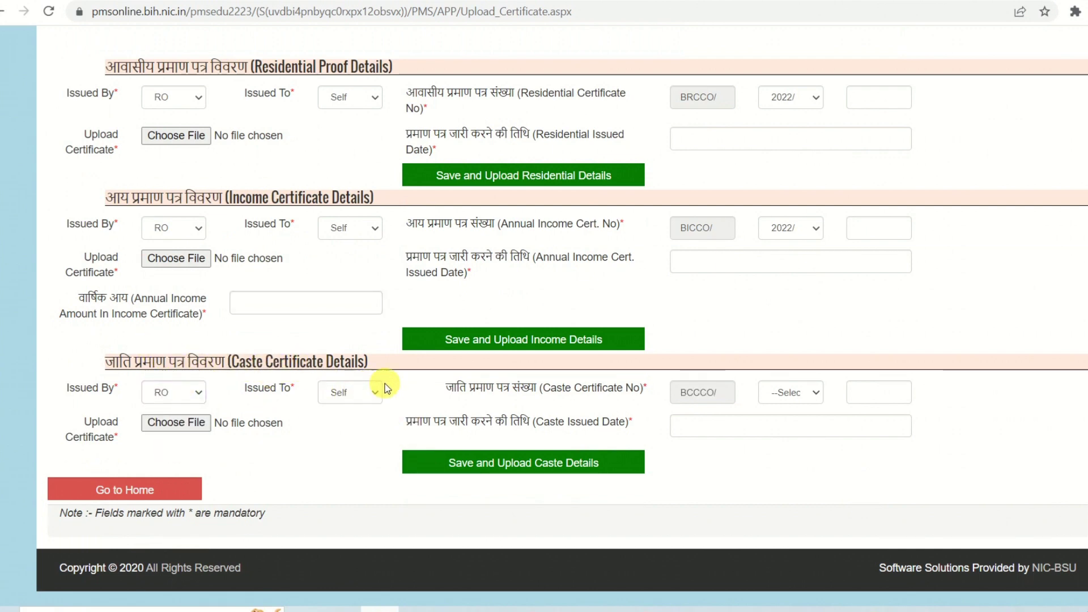
left_click(356, 393)
left_click(357, 395)
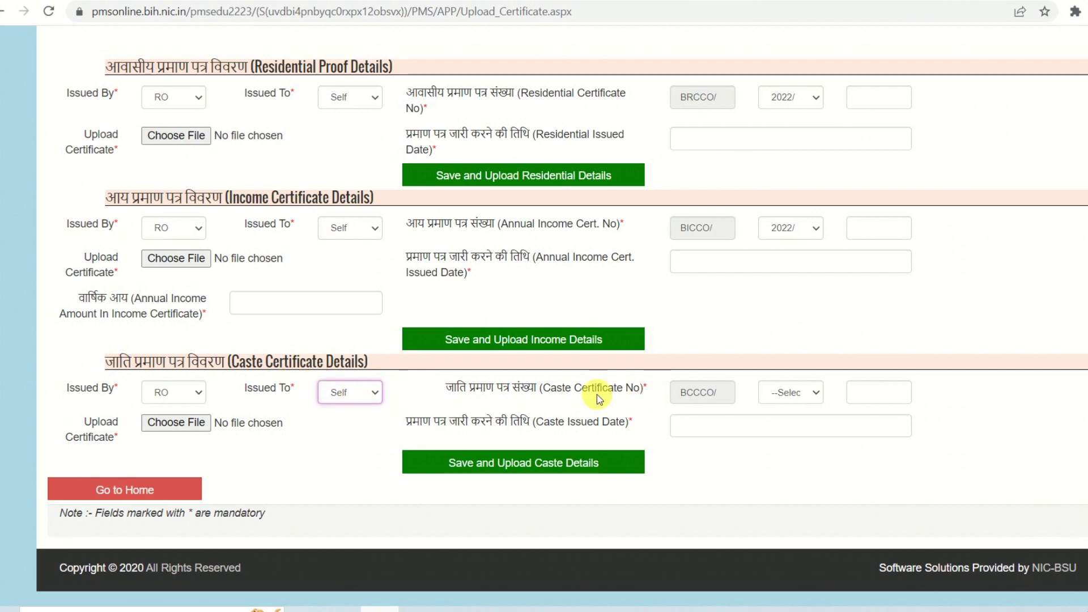
left_click(776, 392)
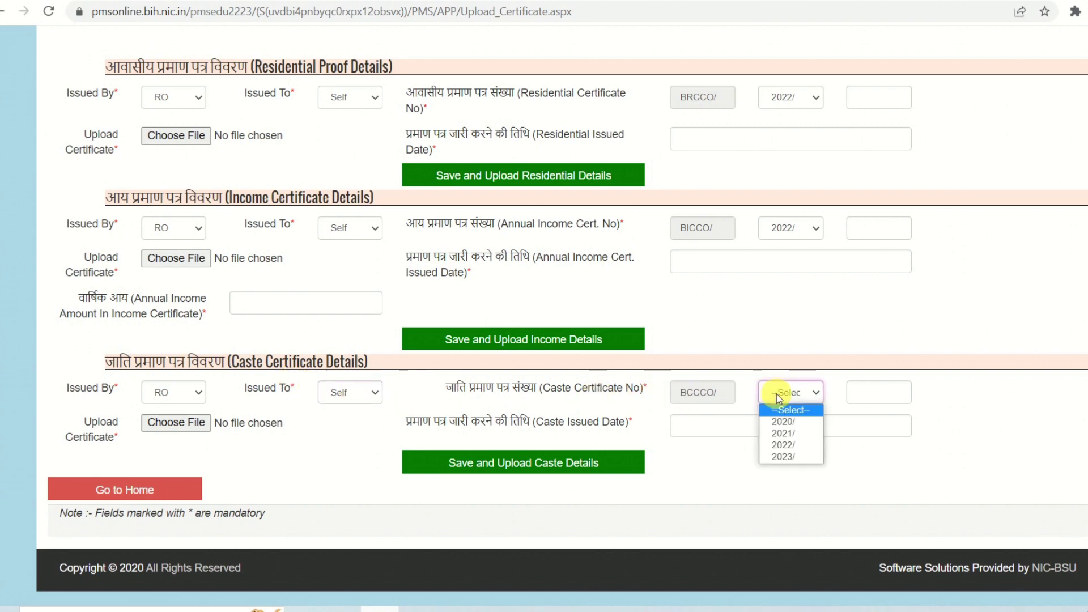
left_click(790, 444)
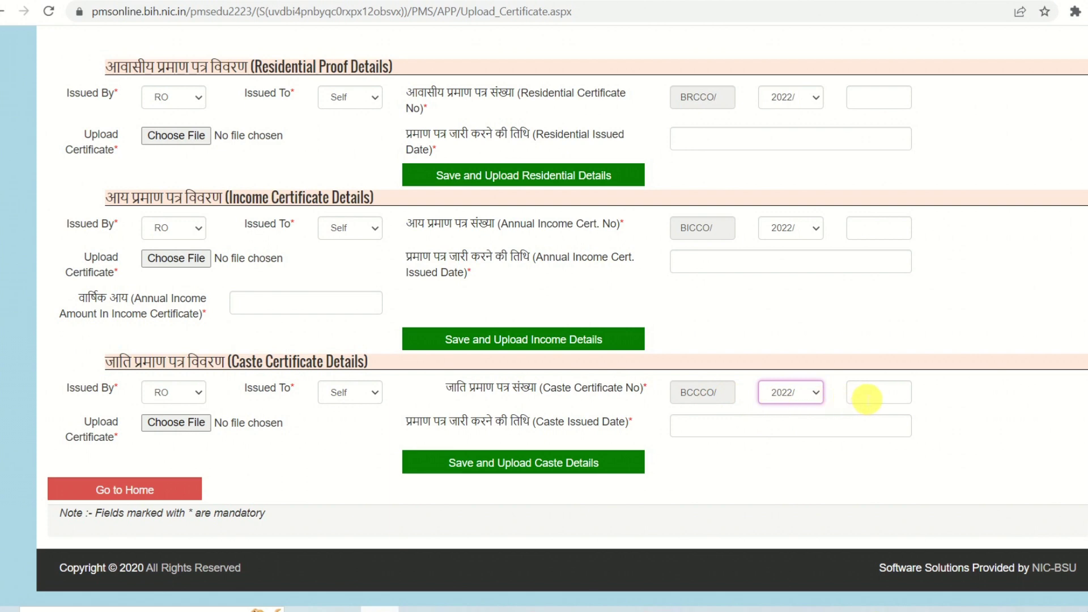
- Go through the caste certificate's number and issued date fields, and enter the residential certificate's remaining number
left_click(864, 397)
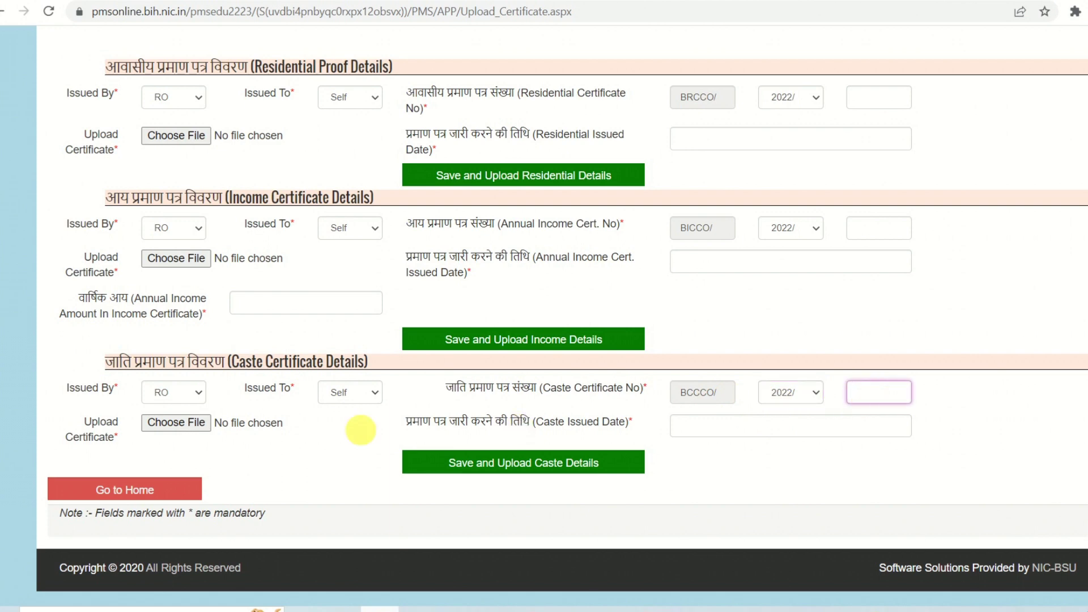
left_click(701, 429)
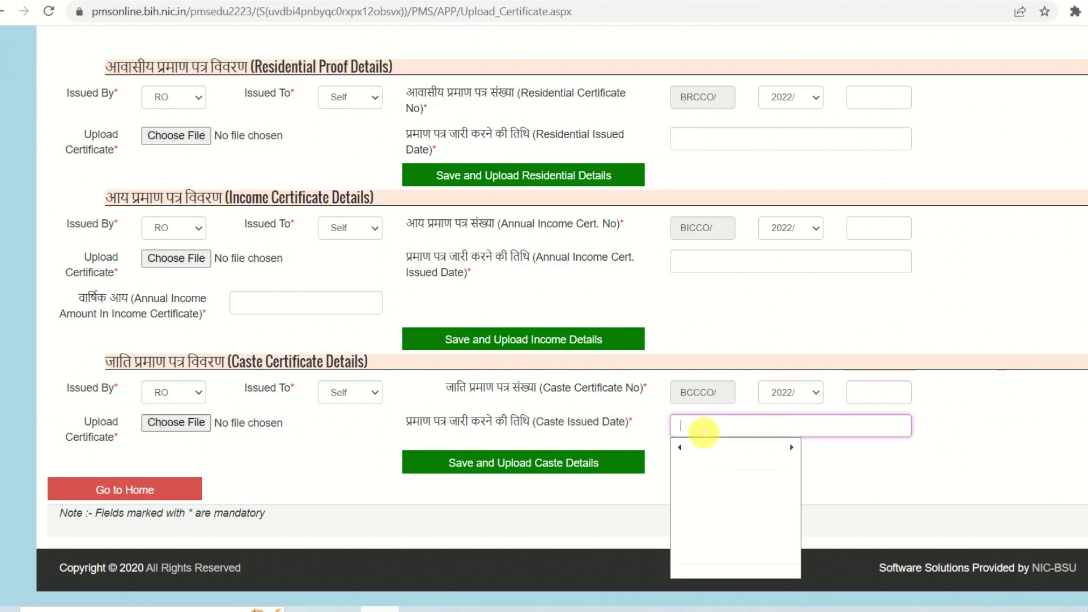
left_click(538, 418)
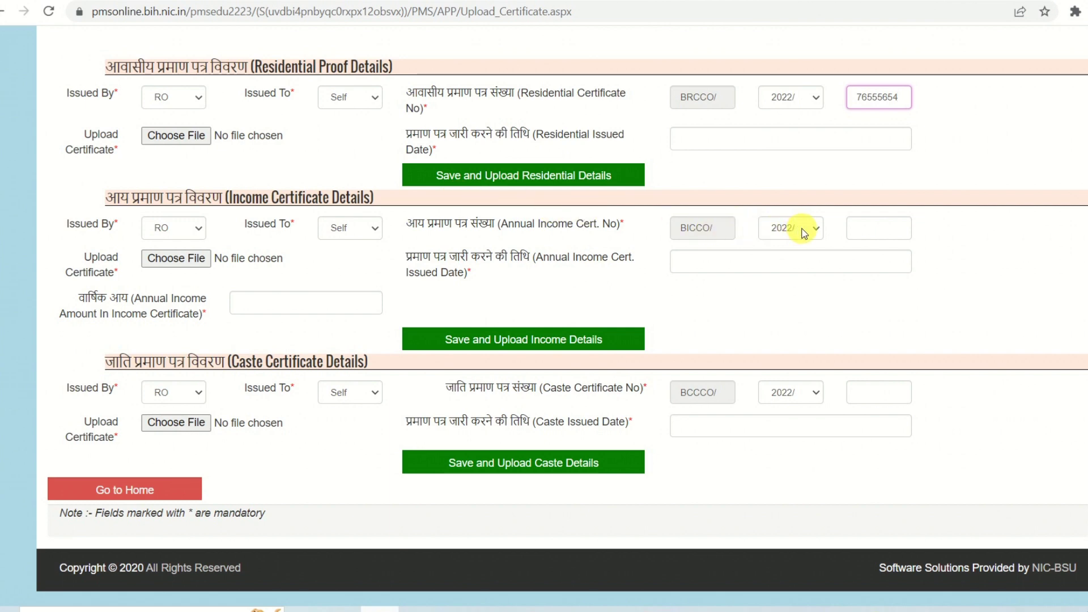
left_click(867, 229)
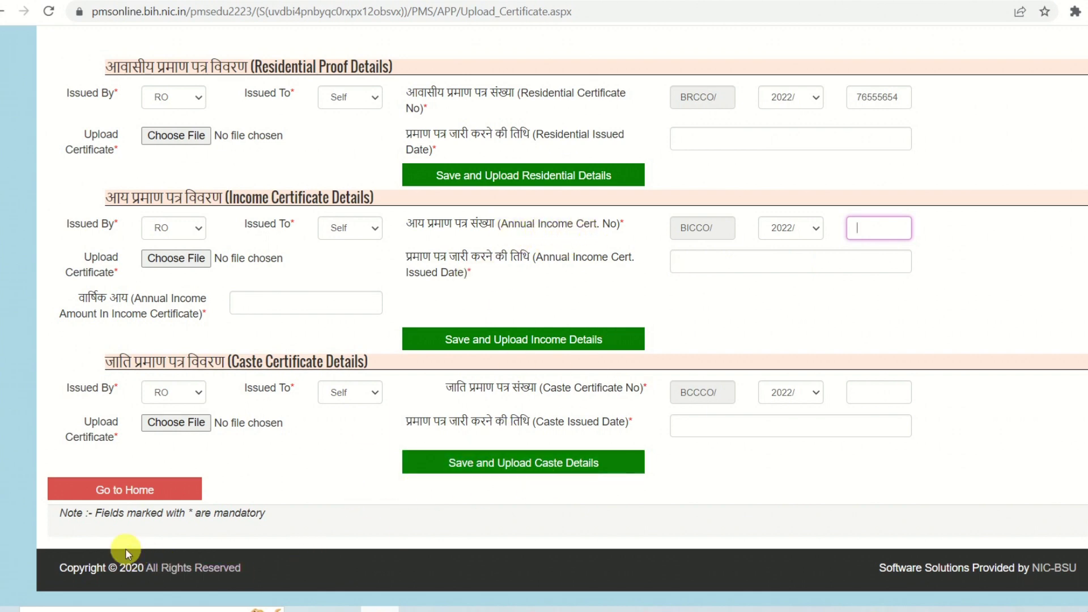
- Return to the portal home page and review the registration status of each section
left_click(116, 489)
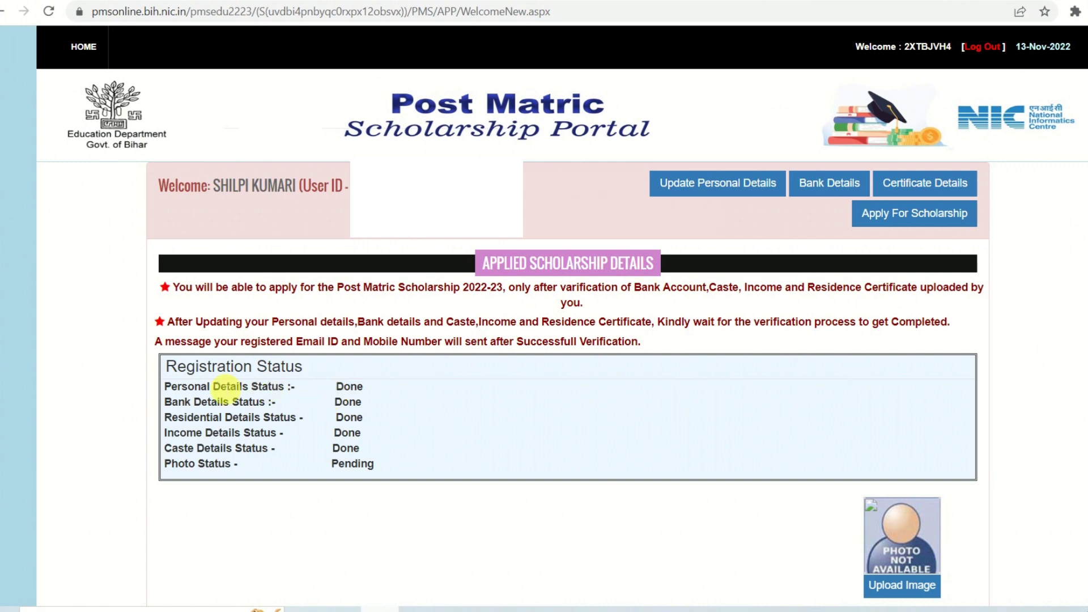
left_click_drag(196, 367, 272, 367)
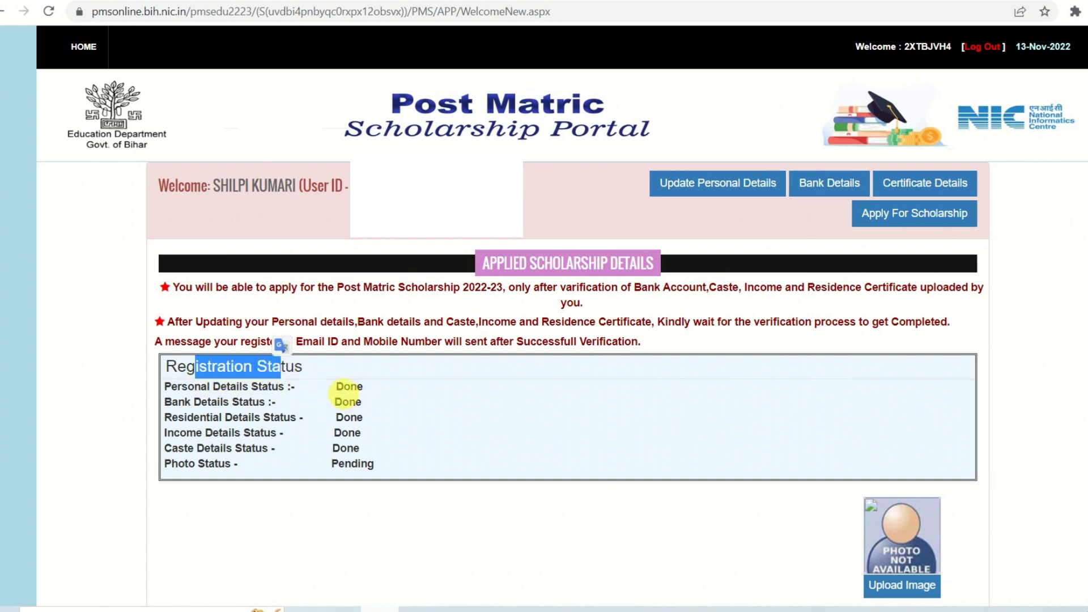
left_click_drag(336, 386, 359, 452)
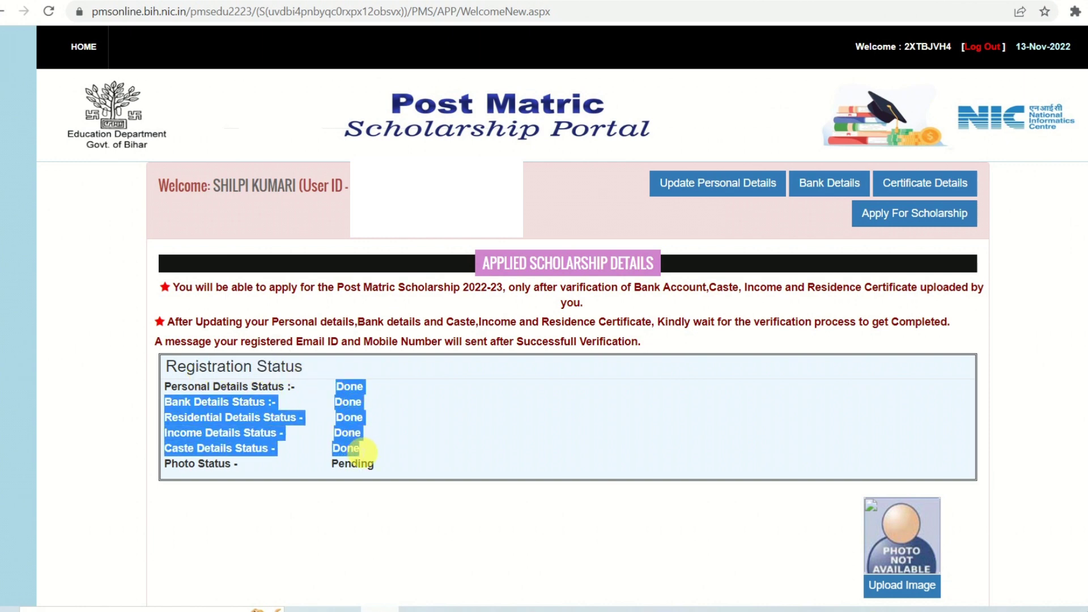
left_click(359, 454)
- Open the photo upload page, add the student's photo and go back to the home page
scroll(972, 509, "down", 1)
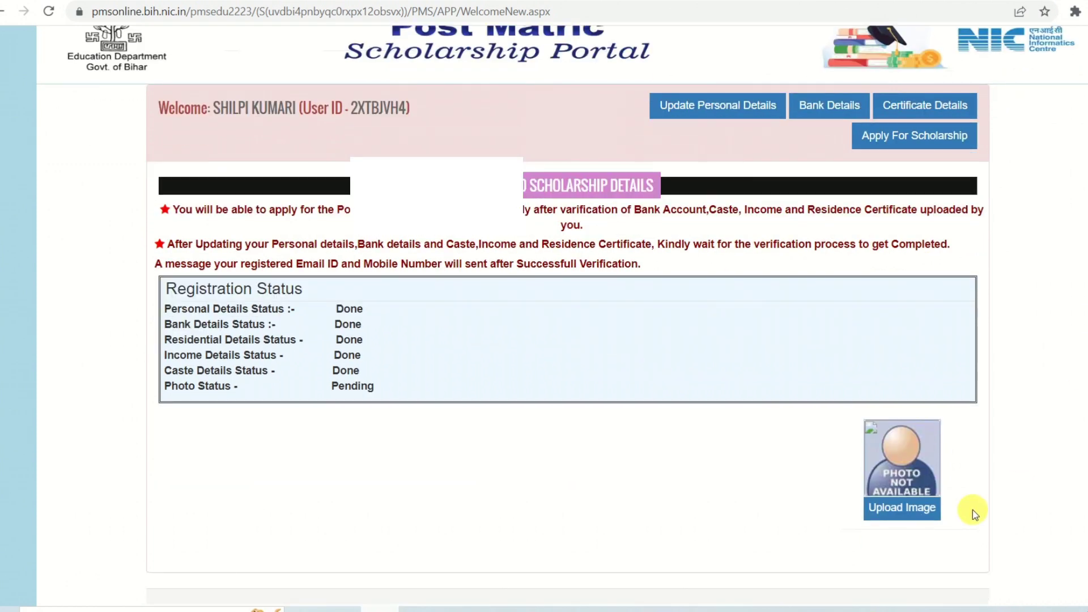
left_click(911, 519)
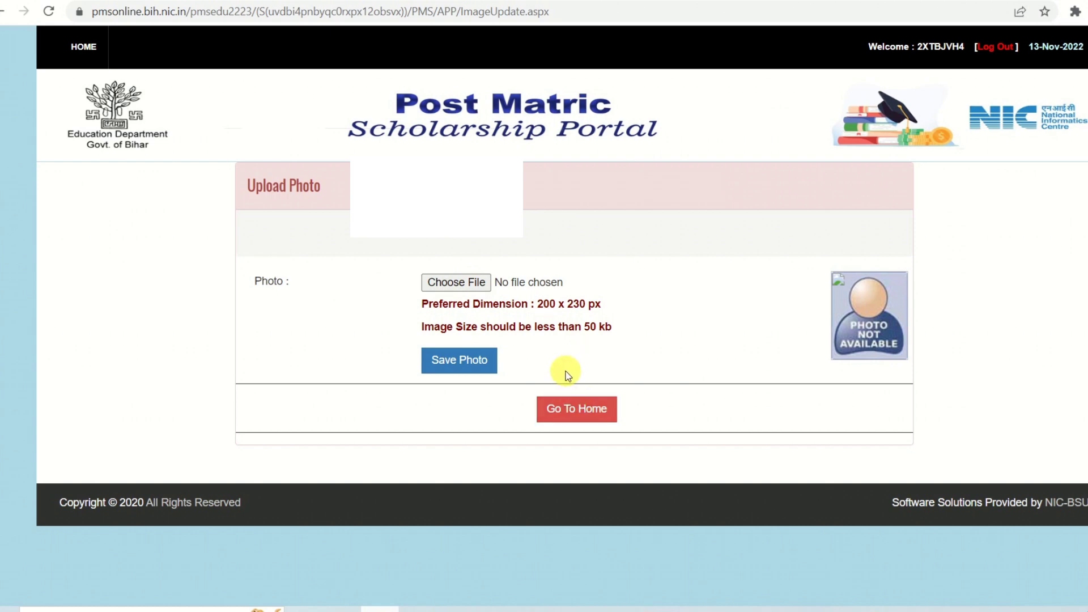
left_click(567, 409)
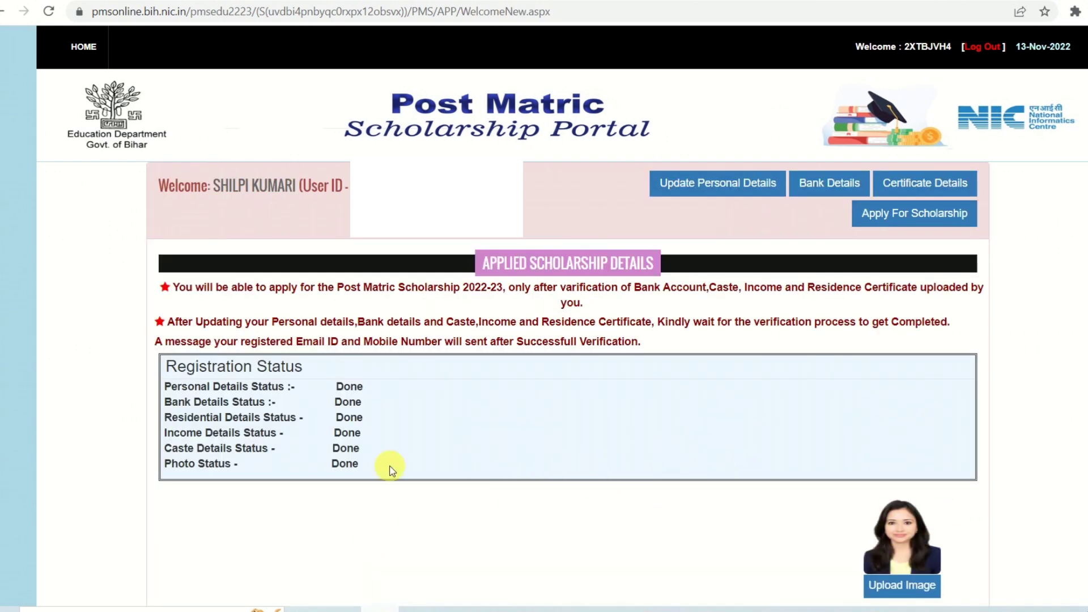
- Check the registration status of all sections and start the scholarship application
left_click_drag(177, 369, 359, 457)
left_click(287, 392)
left_click(359, 460)
left_click(903, 218)
left_click(902, 218)
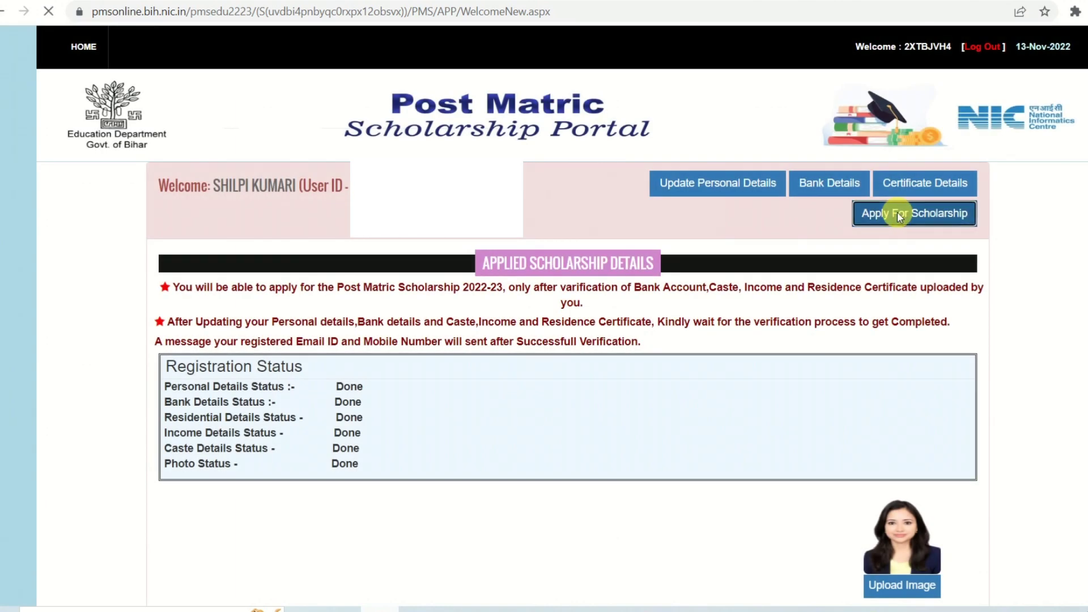